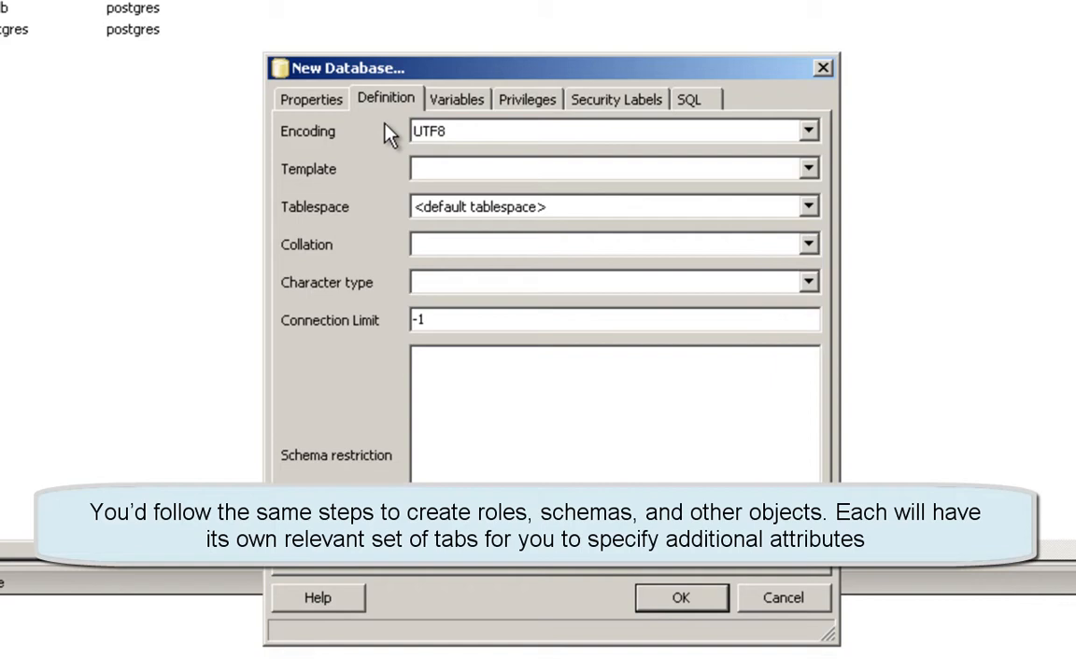
Review the new database's variables, privileges, security labels and SQL, and create the database new_books.
{"action": "left_click", "coordinate": [457, 100]}
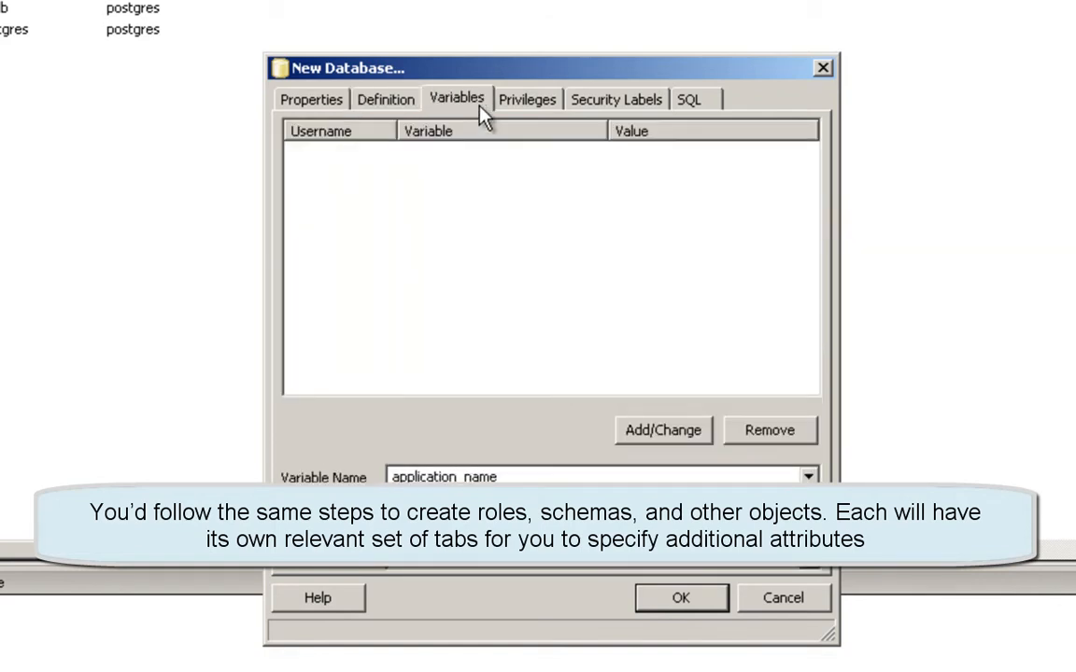
{"action": "left_click", "coordinate": [553, 110]}
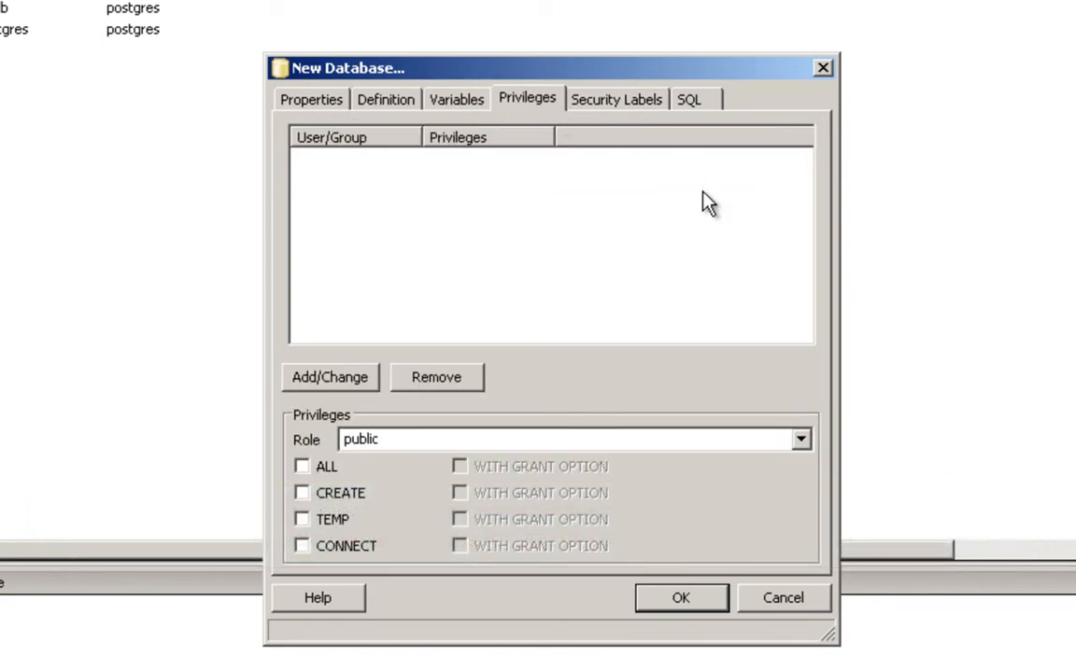
{"action": "left_click", "coordinate": [801, 440]}
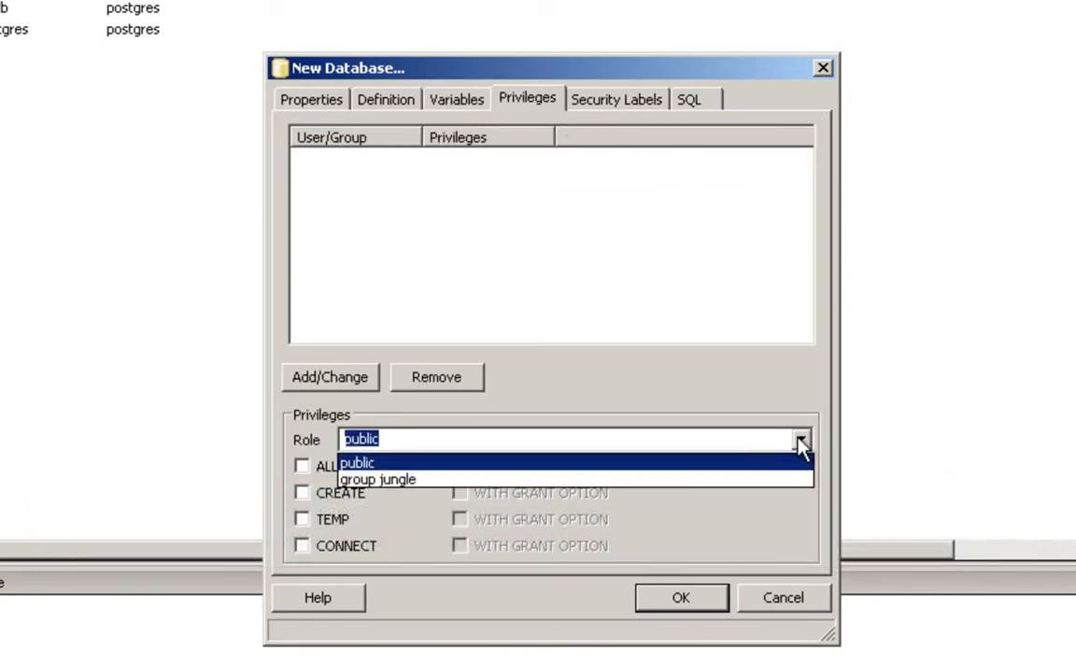
{"action": "left_click", "coordinate": [799, 397]}
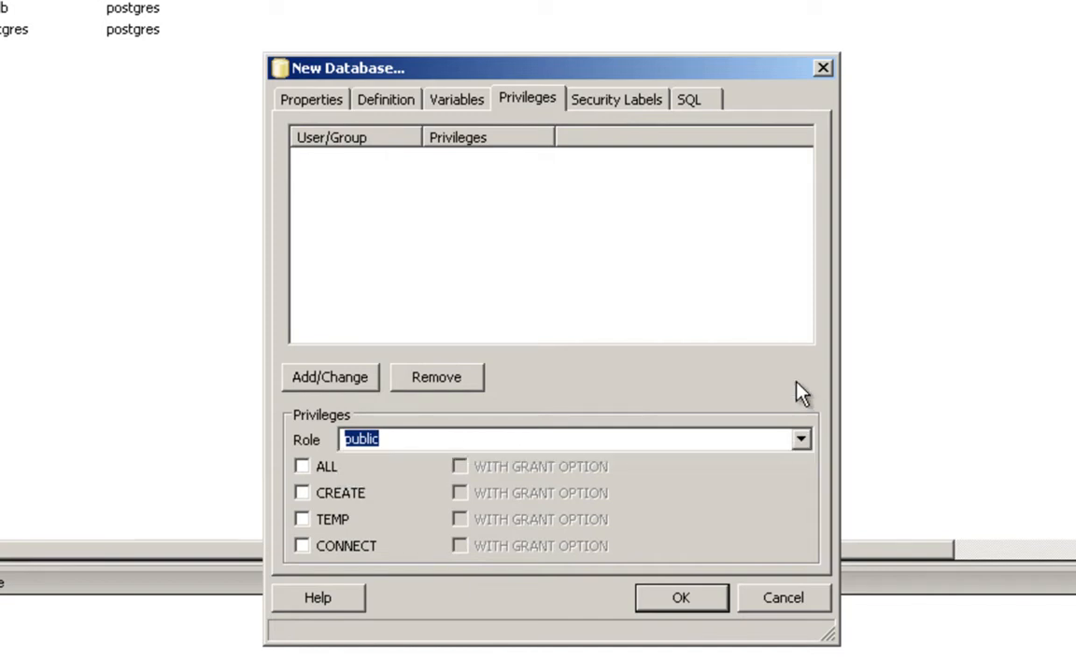
{"action": "left_click", "coordinate": [654, 103]}
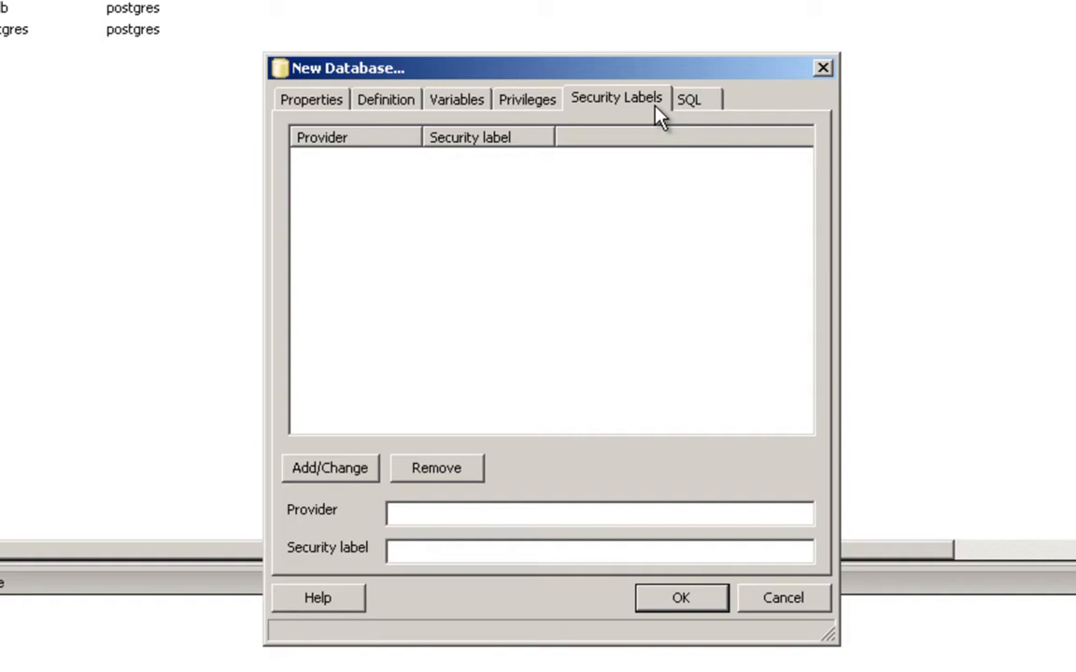
{"action": "left_click", "coordinate": [707, 105]}
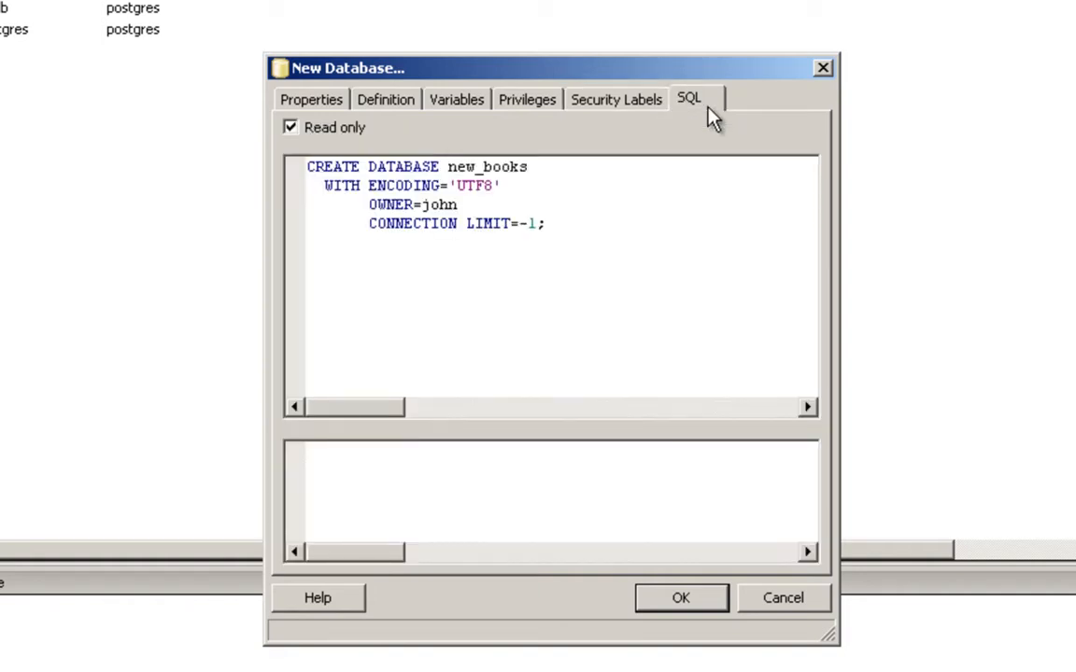
{"action": "left_click", "coordinate": [717, 609]}
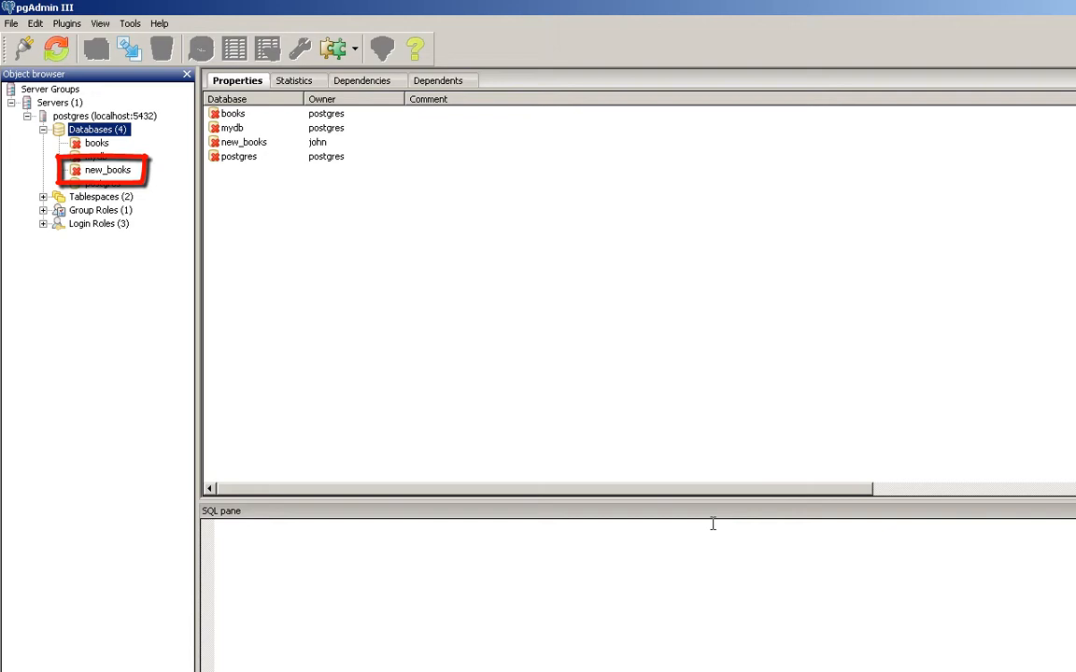
{"action": "left_click", "coordinate": [125, 173]}
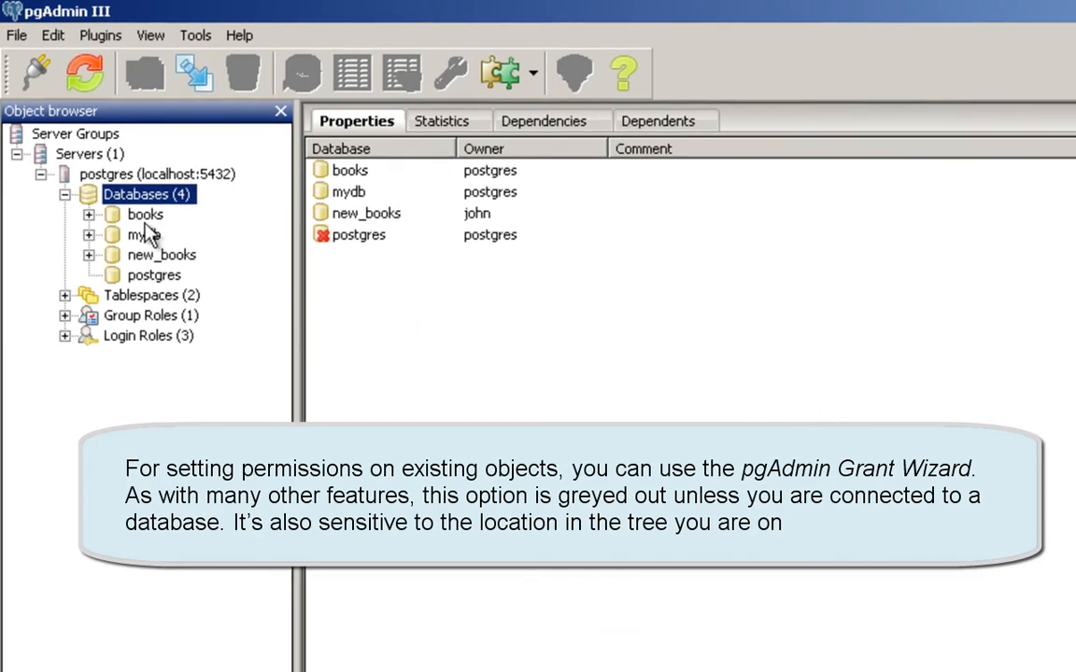
Open the Grant Wizard for the public schema of the books database.
{"action": "left_click", "coordinate": [88, 215]}
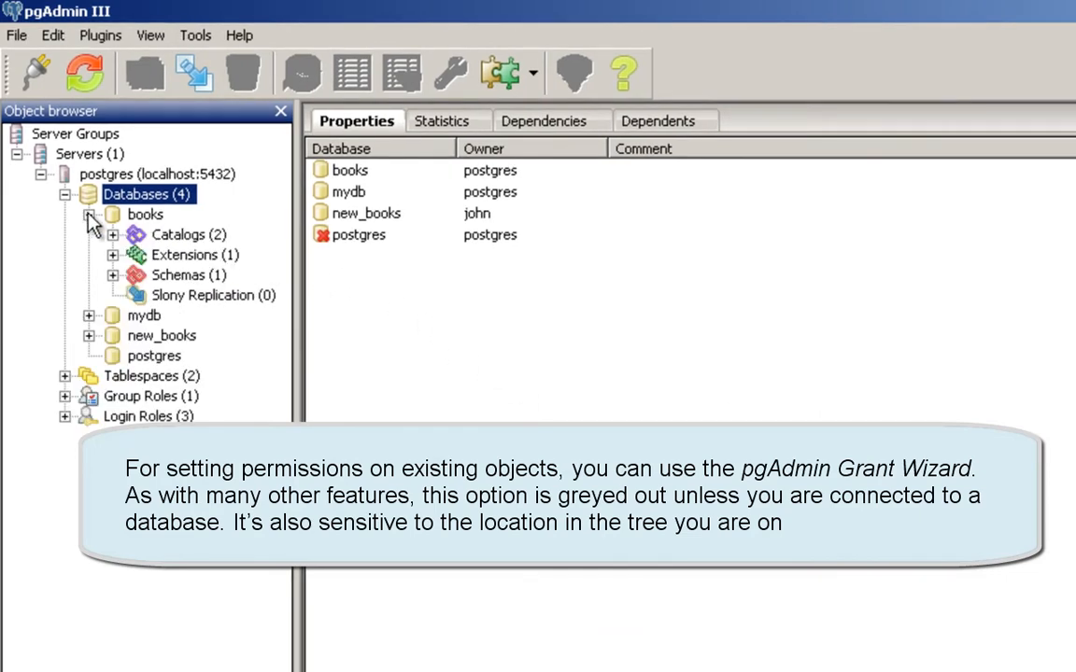
{"action": "left_click", "coordinate": [112, 275]}
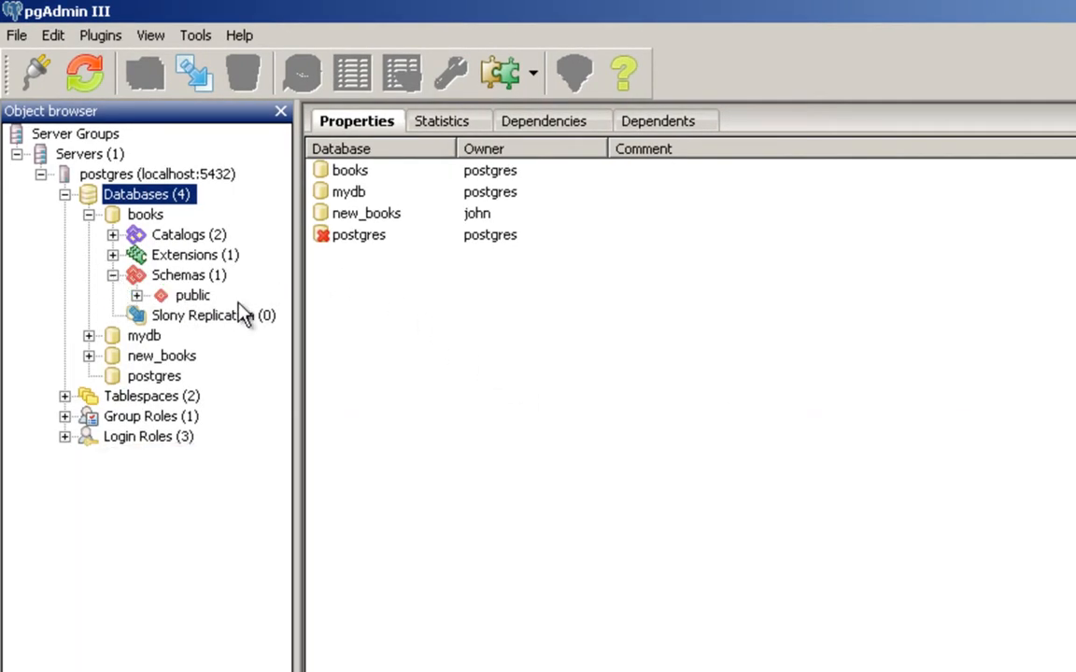
{"action": "left_click", "coordinate": [211, 298]}
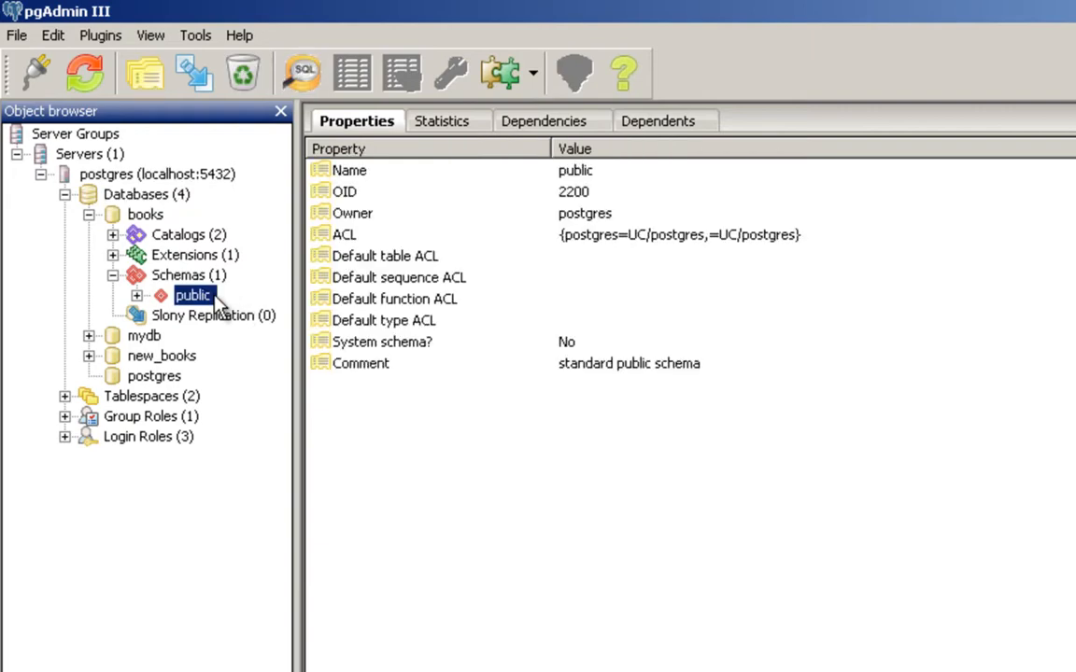
{"action": "left_click", "coordinate": [196, 36]}
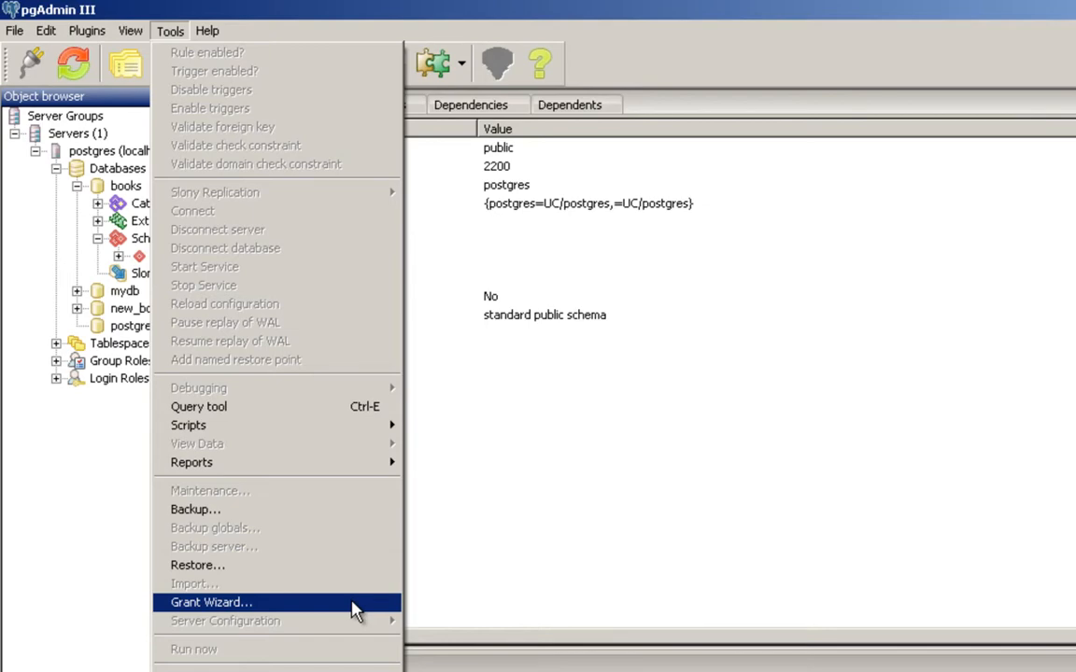
{"action": "left_click", "coordinate": [353, 605]}
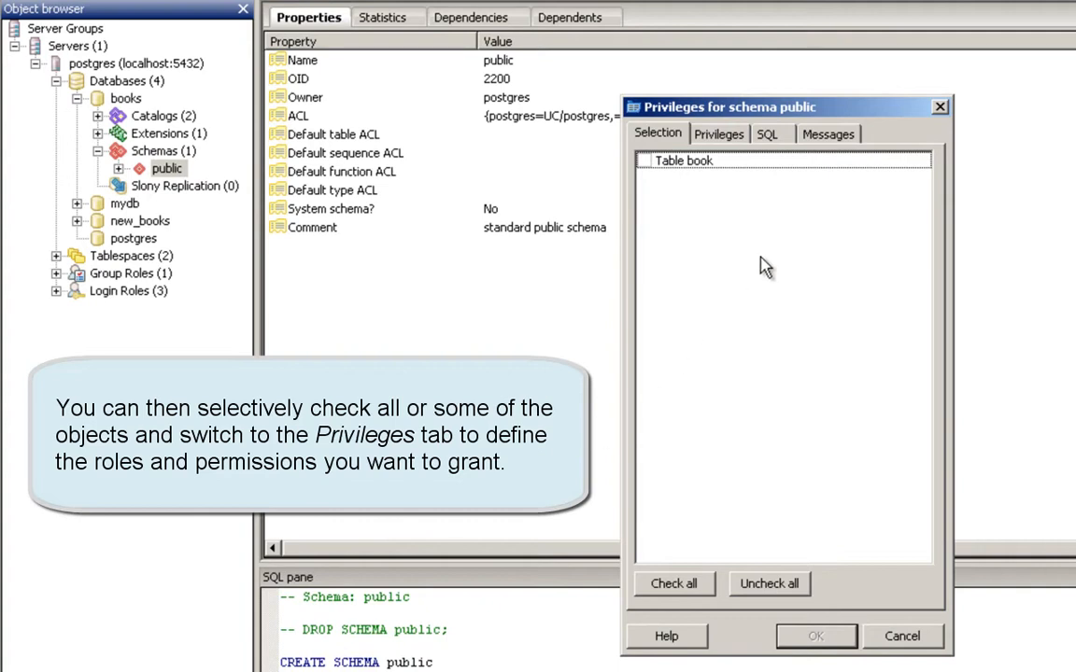
Try selecting every individual privilege except INSERT and SELECT for the role public.
{"action": "left_click", "coordinate": [738, 139]}
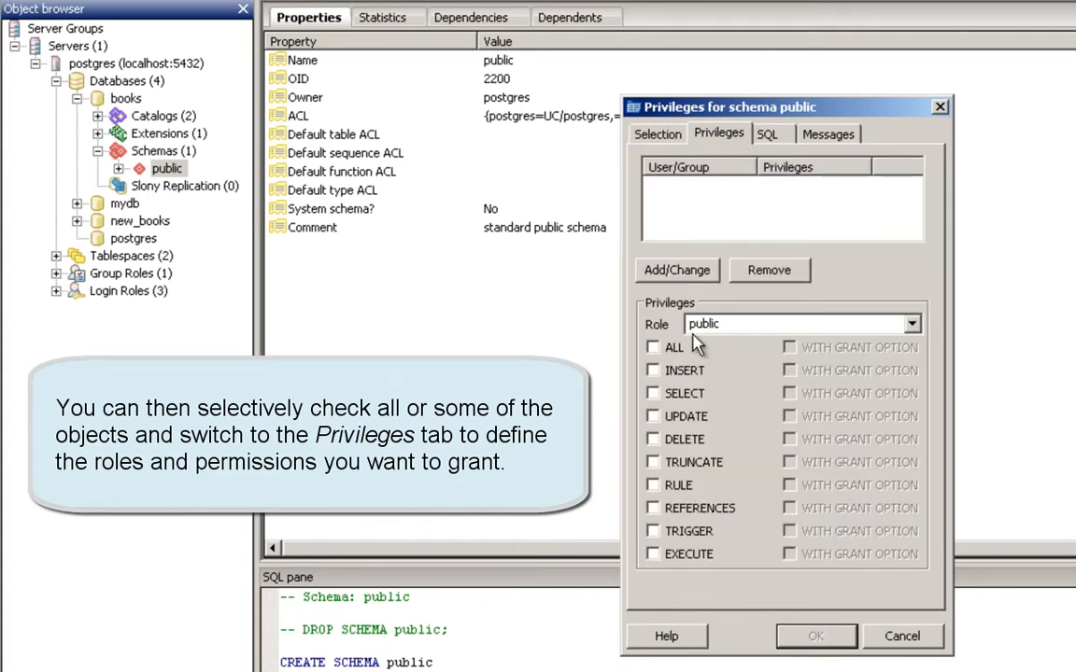
{"action": "left_click", "coordinate": [653, 349]}
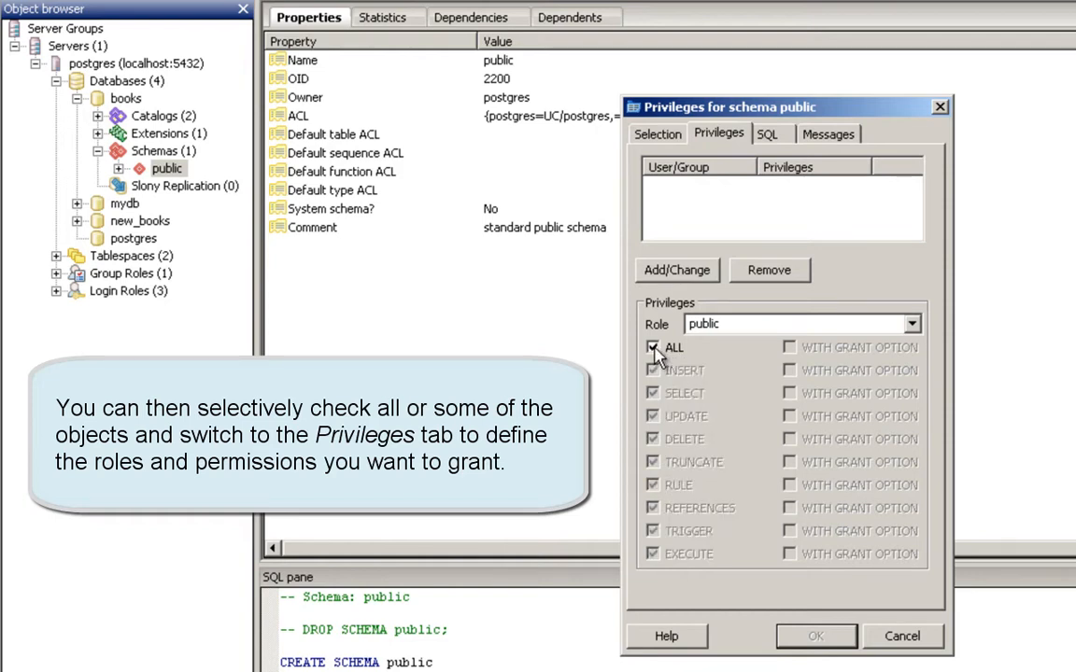
{"action": "left_click", "coordinate": [653, 348]}
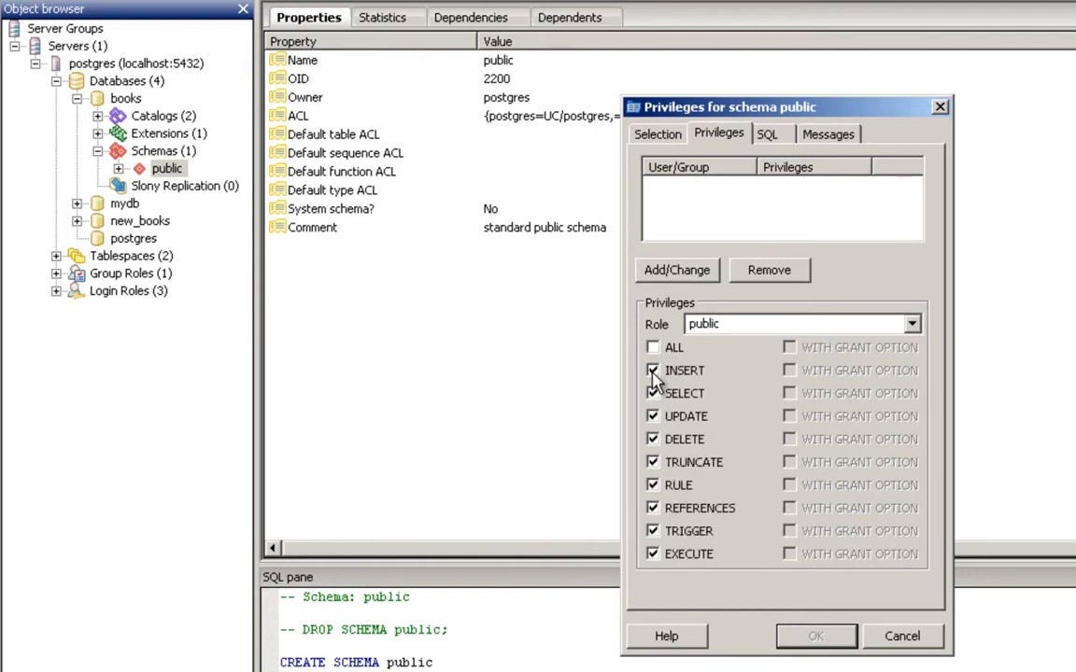
{"action": "left_click", "coordinate": [653, 371]}
{"action": "left_click", "coordinate": [653, 394]}
{"action": "left_click", "coordinate": [912, 324]}
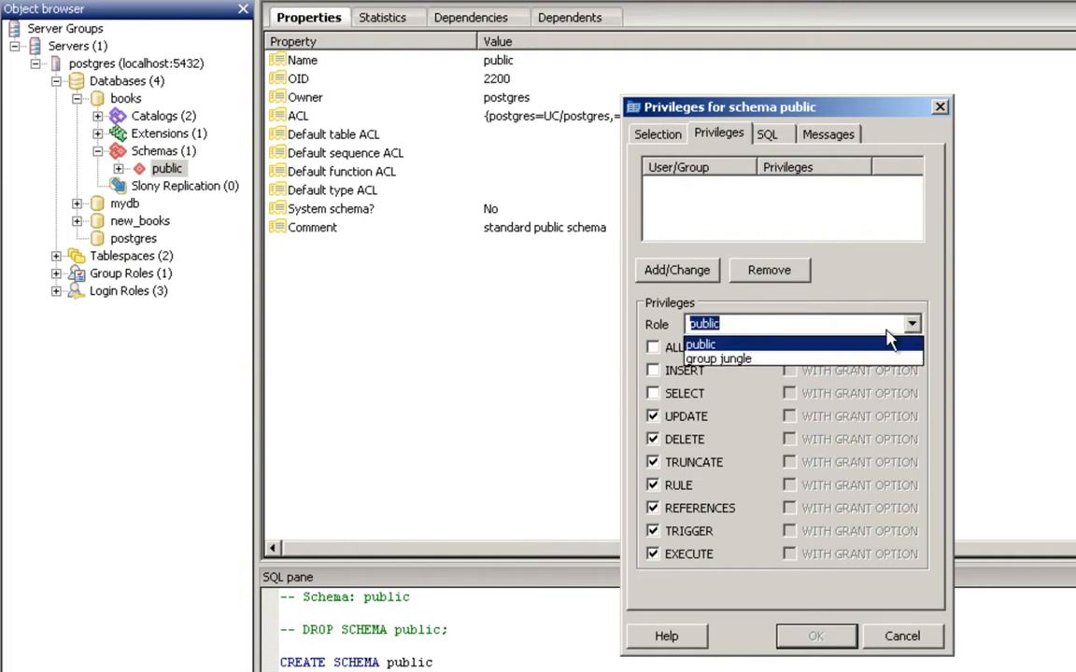
{"action": "left_click", "coordinate": [881, 351]}
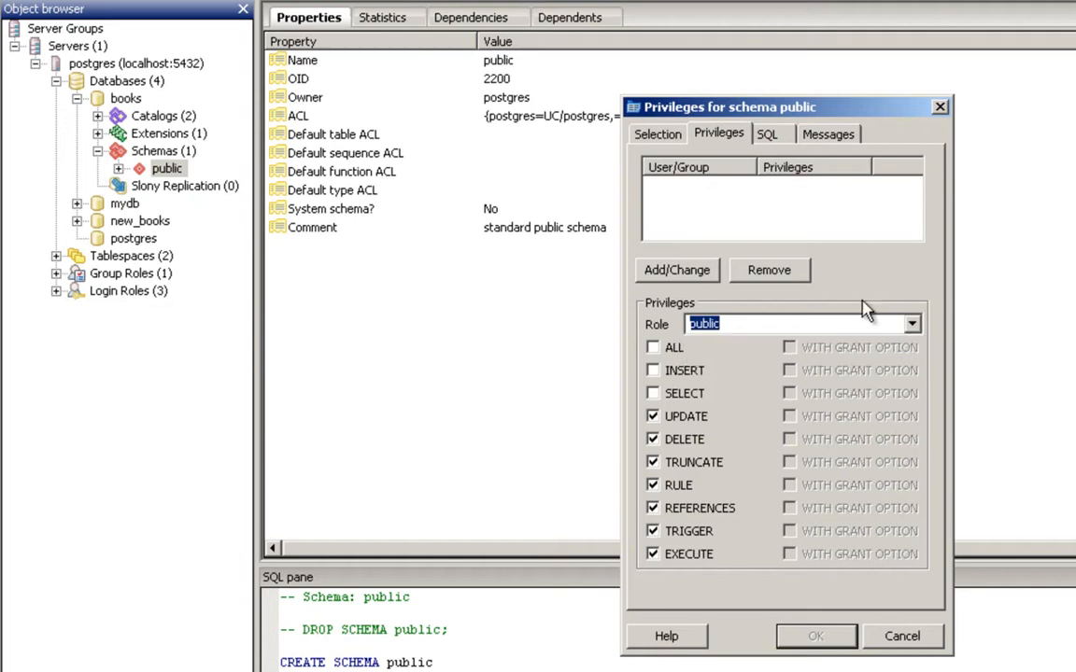
View the Grant Wizard's SQL and messages, and cancel the wizard without granting privileges.
{"action": "left_click", "coordinate": [779, 143]}
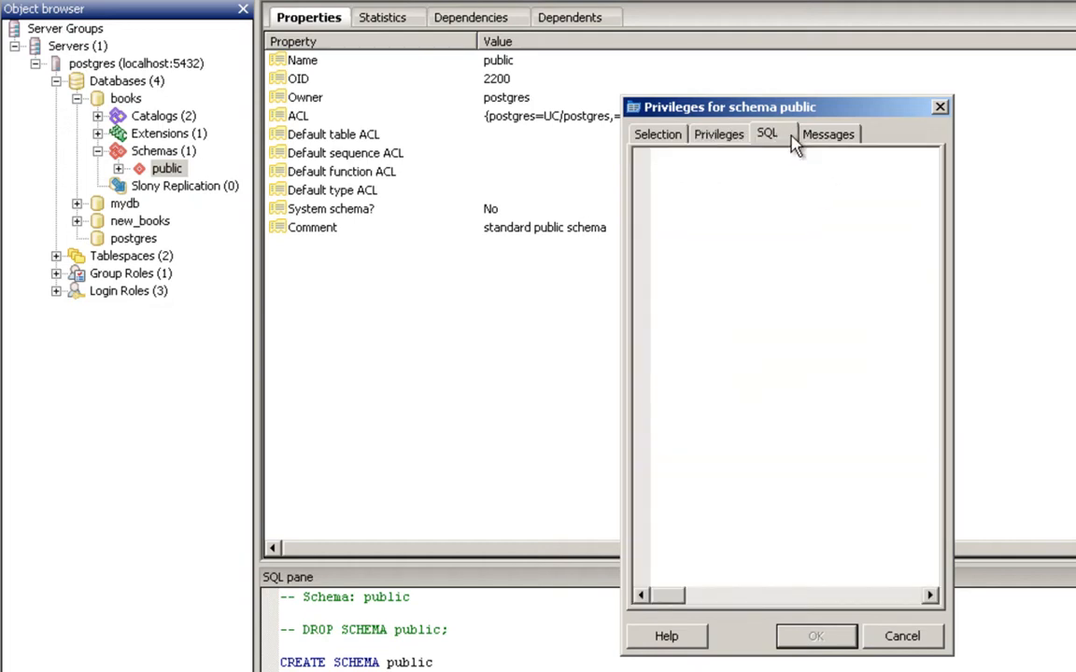
{"action": "left_click", "coordinate": [846, 138]}
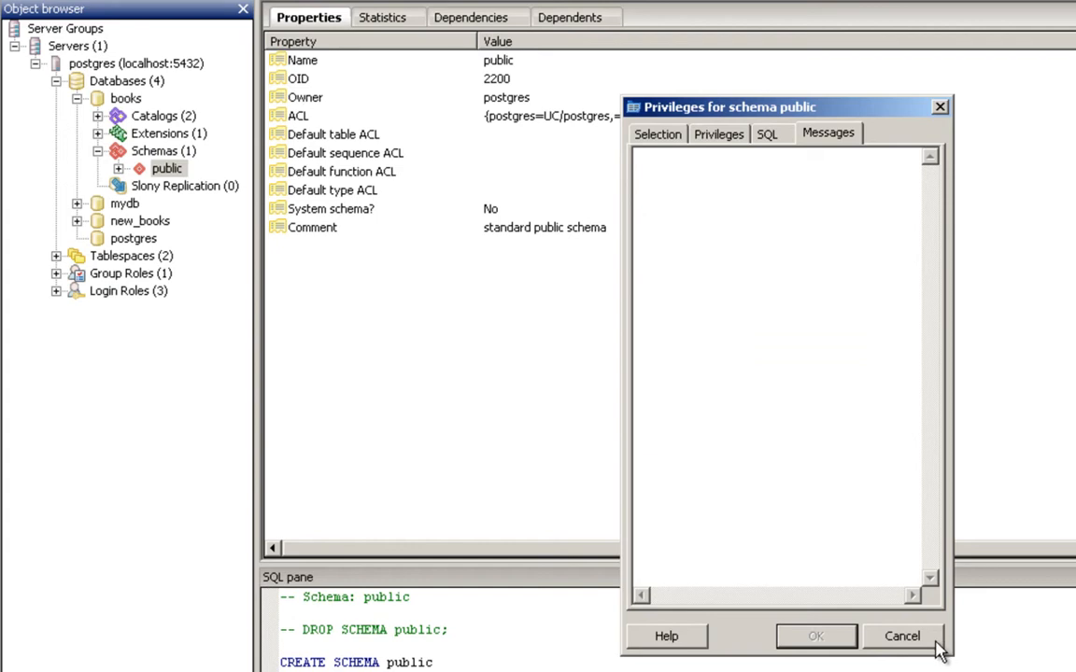
{"action": "left_click", "coordinate": [903, 636]}
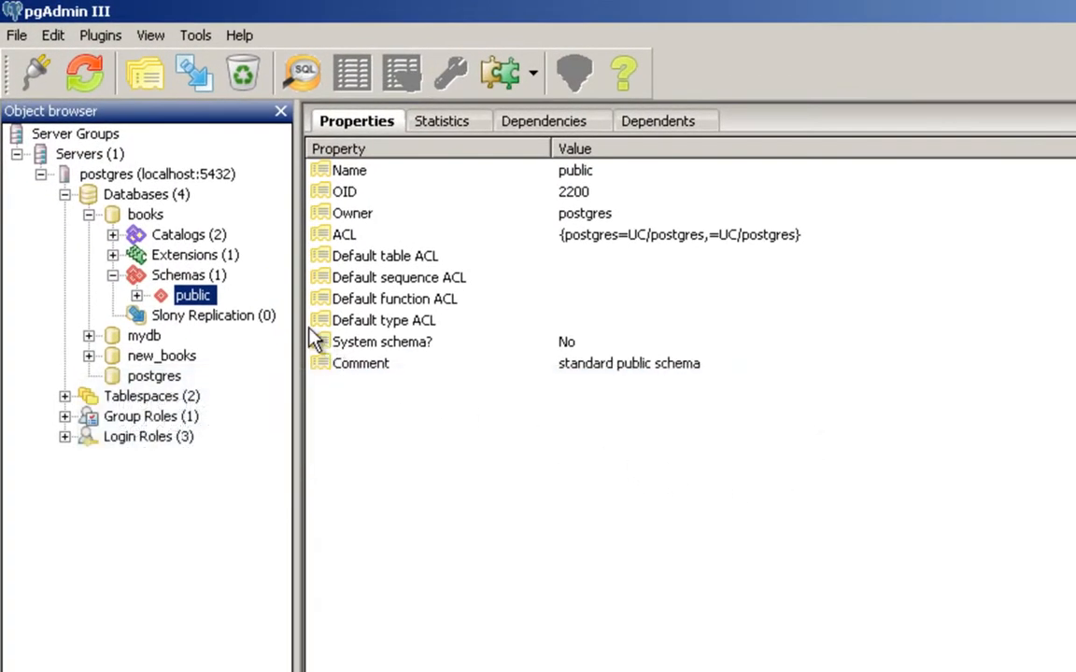
Open the properties of the public schema and examine its owner choices, privileges and grantable roles.
{"action": "right_click", "coordinate": [209, 301]}
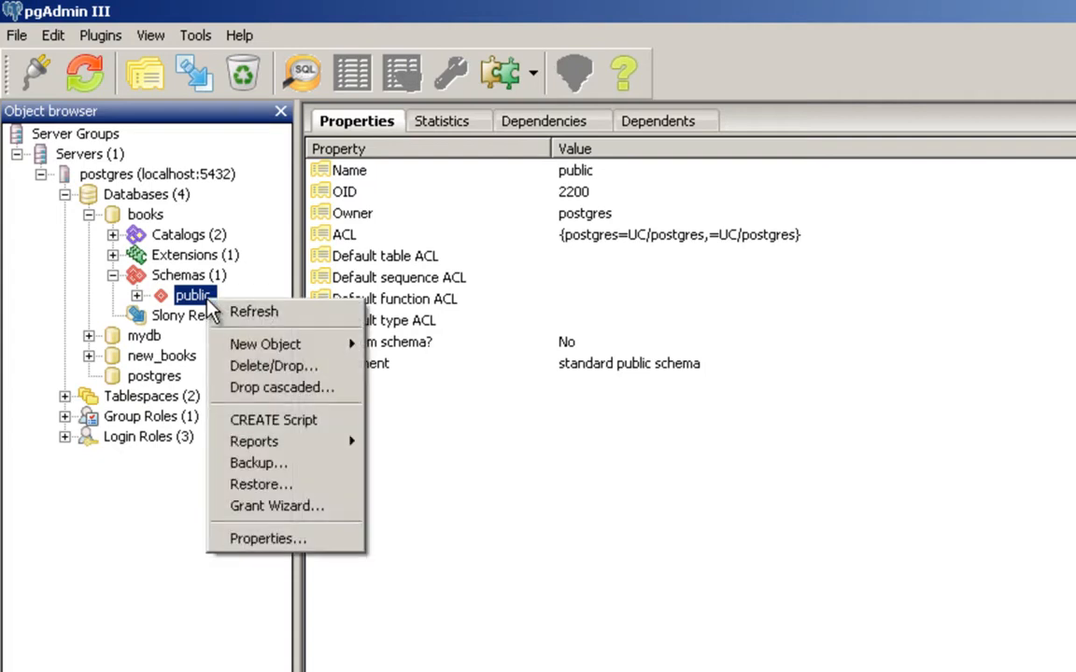
{"action": "left_click", "coordinate": [329, 542]}
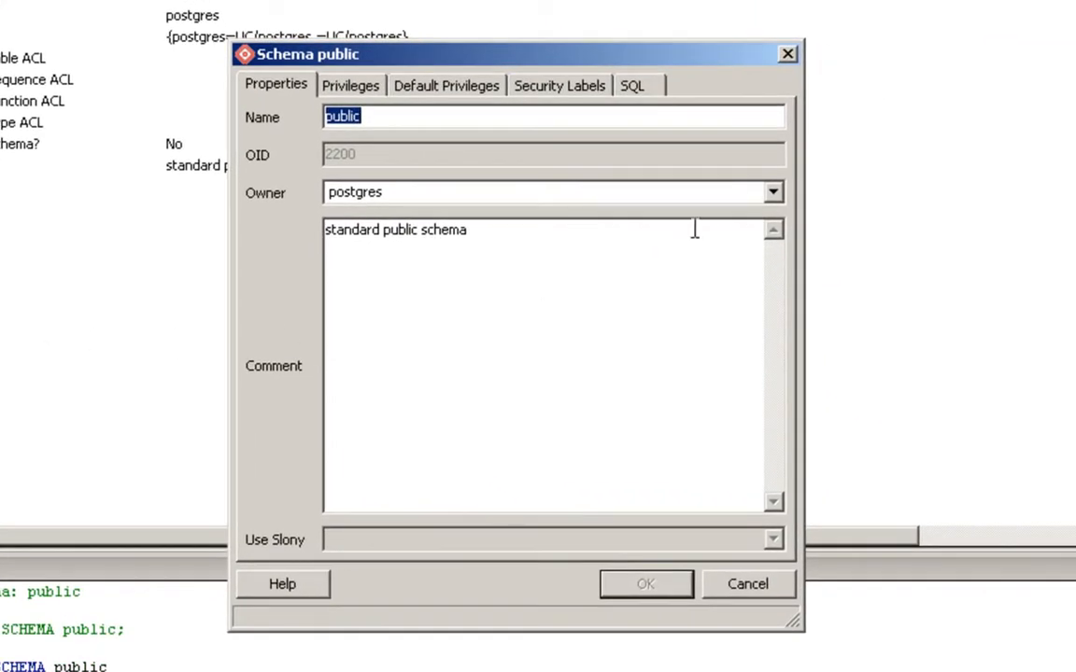
{"action": "left_click", "coordinate": [773, 193]}
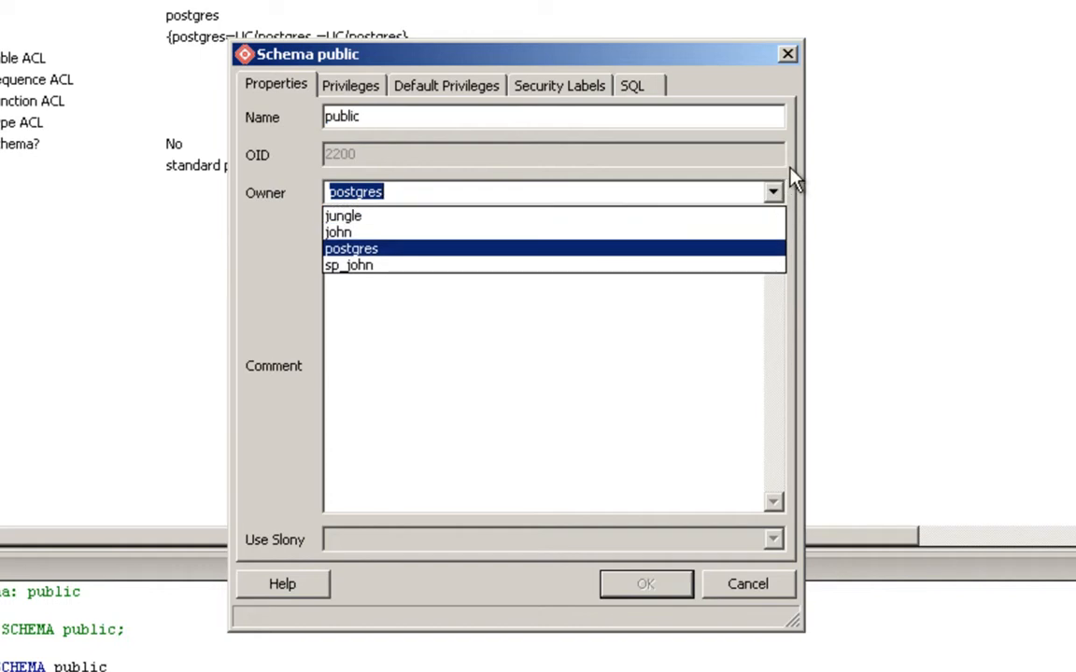
{"action": "left_click", "coordinate": [795, 179]}
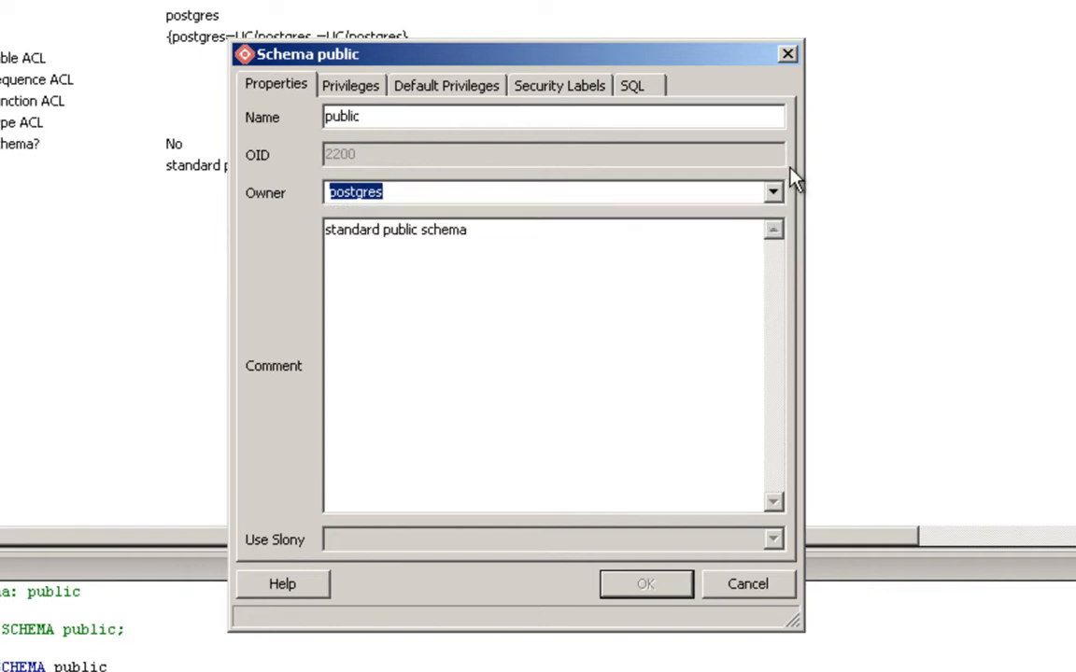
{"action": "left_click", "coordinate": [367, 90]}
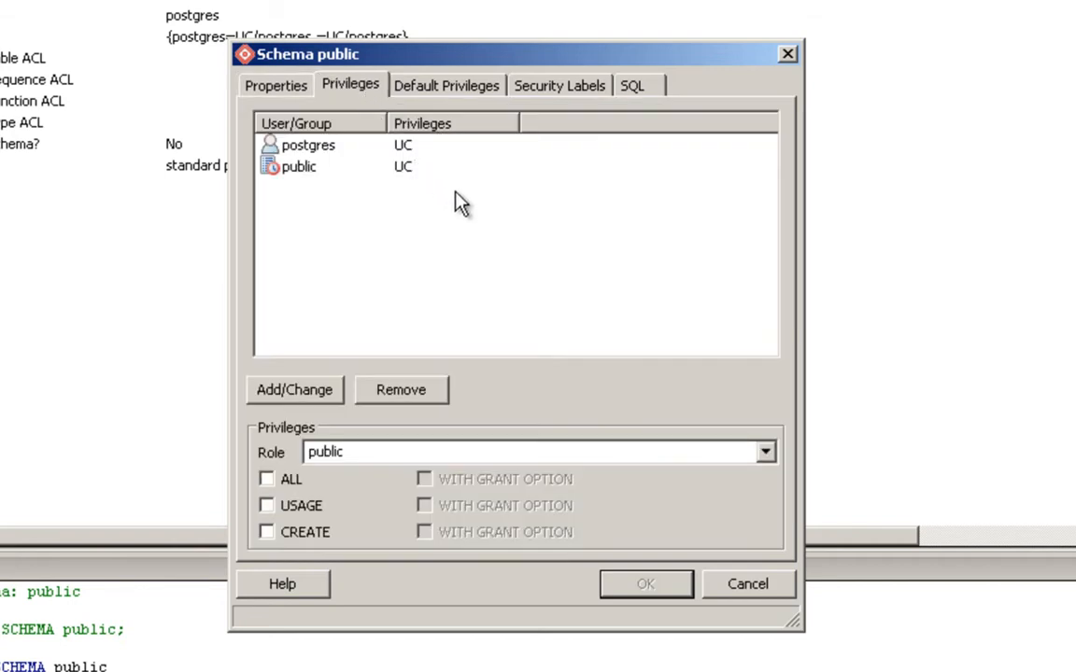
{"action": "left_click", "coordinate": [765, 453]}
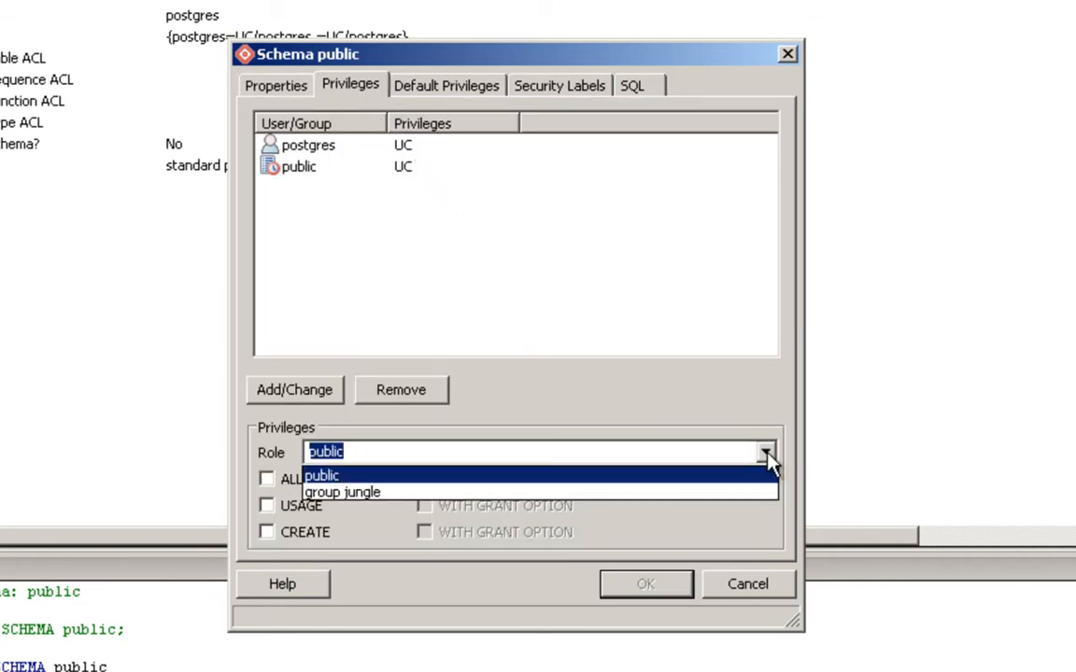
{"action": "left_click", "coordinate": [753, 399]}
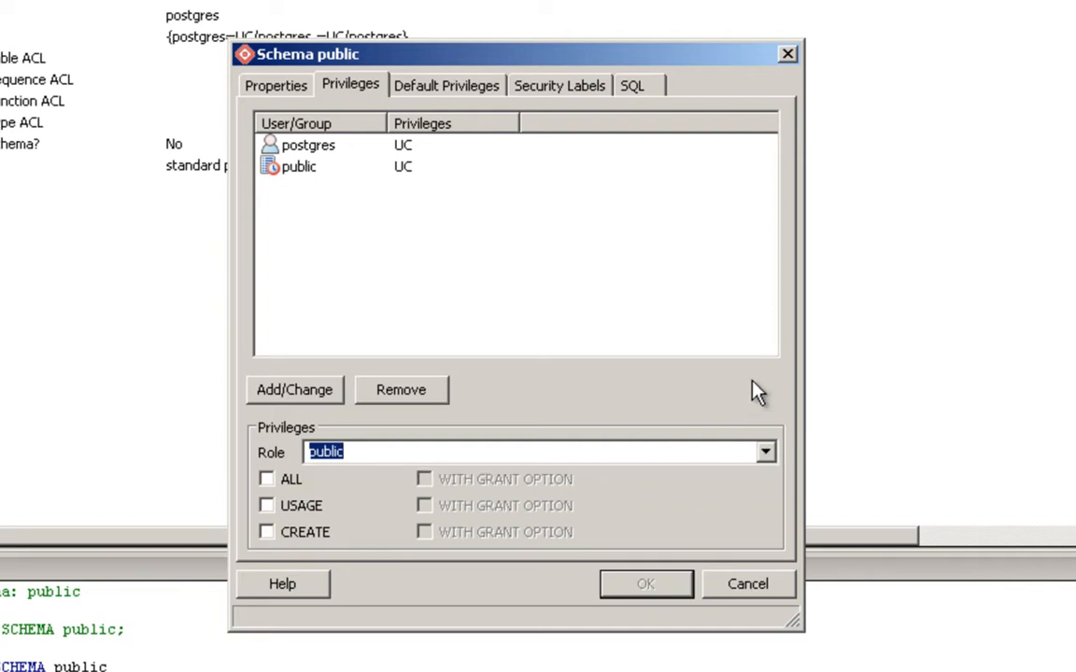
Examine the public schema's default privileges for each object type, its security labels and SQL, and close the properties without changes.
{"action": "left_click", "coordinate": [487, 94]}
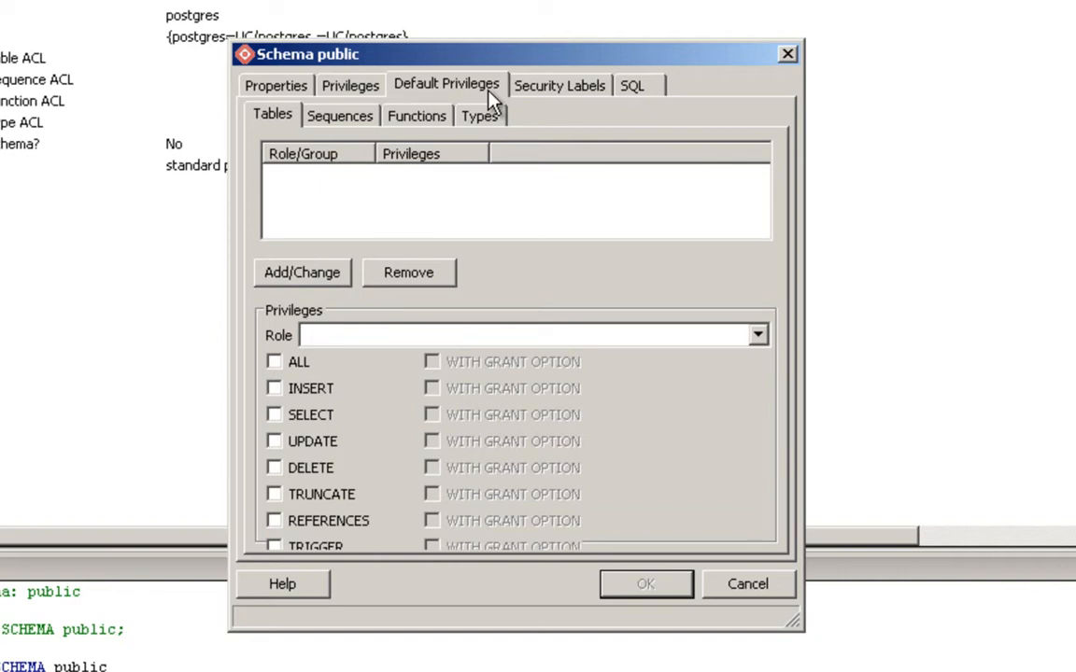
{"action": "left_click", "coordinate": [363, 123]}
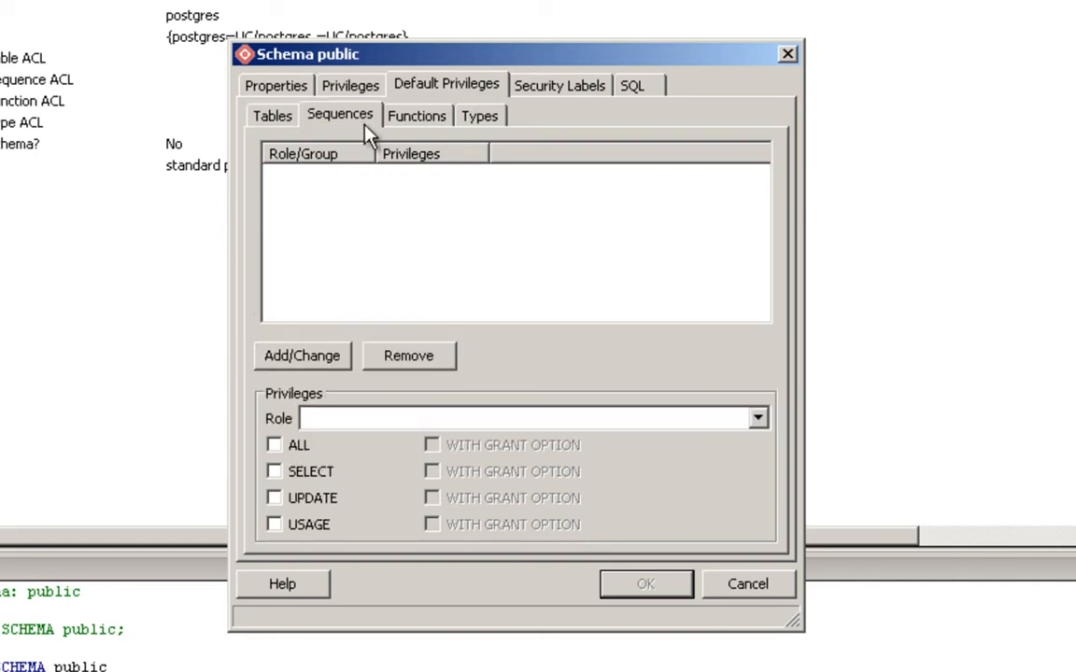
{"action": "left_click", "coordinate": [443, 131]}
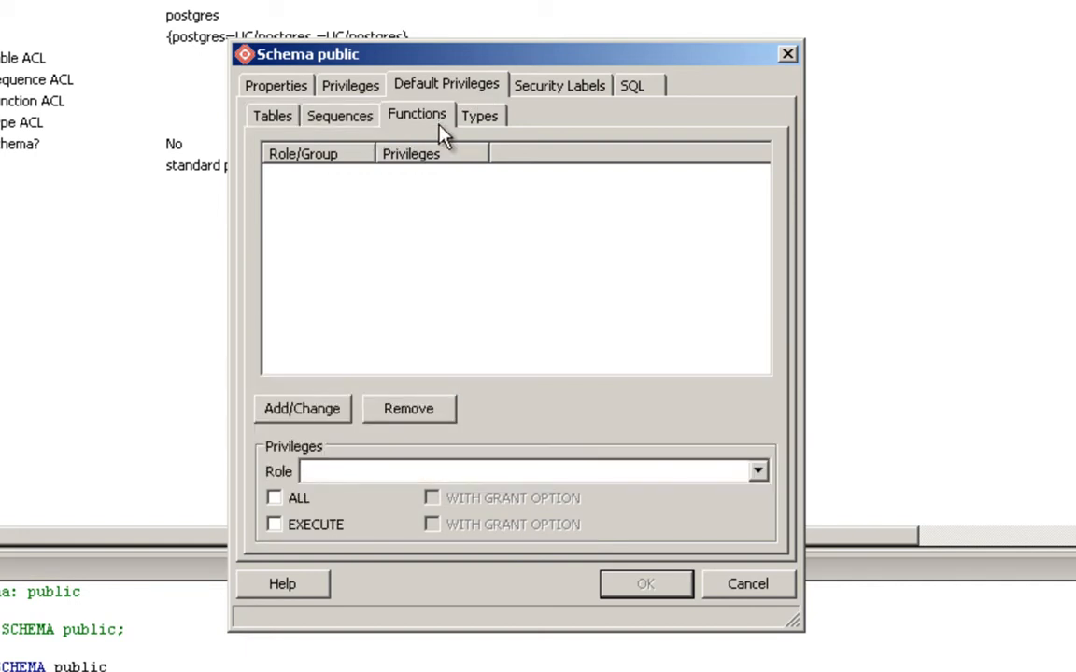
{"action": "left_click", "coordinate": [486, 124]}
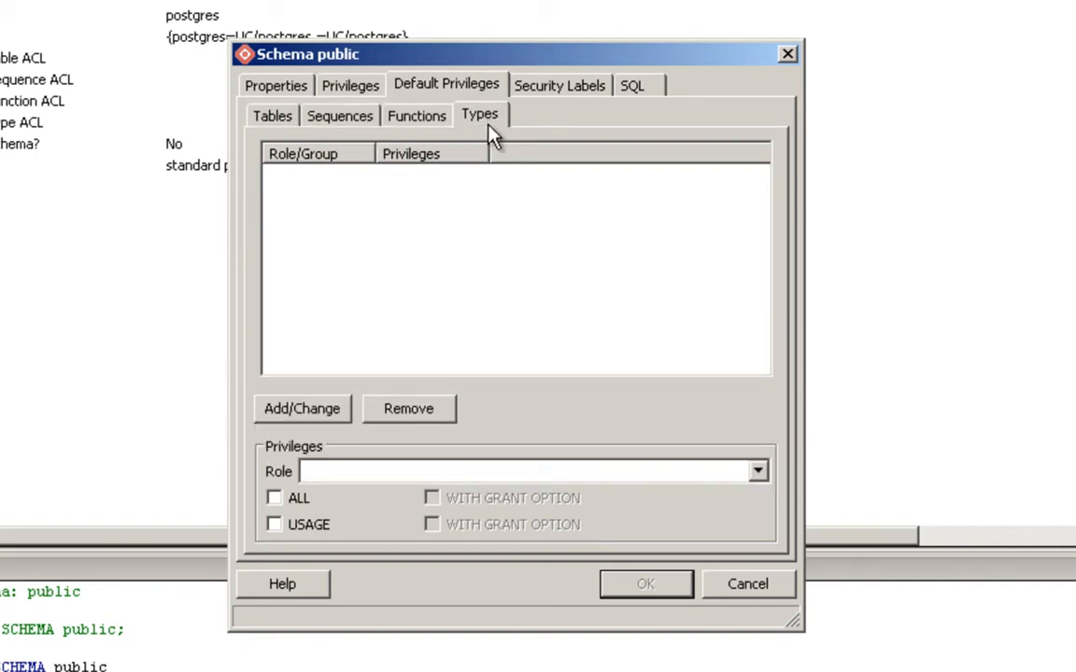
{"action": "left_click", "coordinate": [586, 96]}
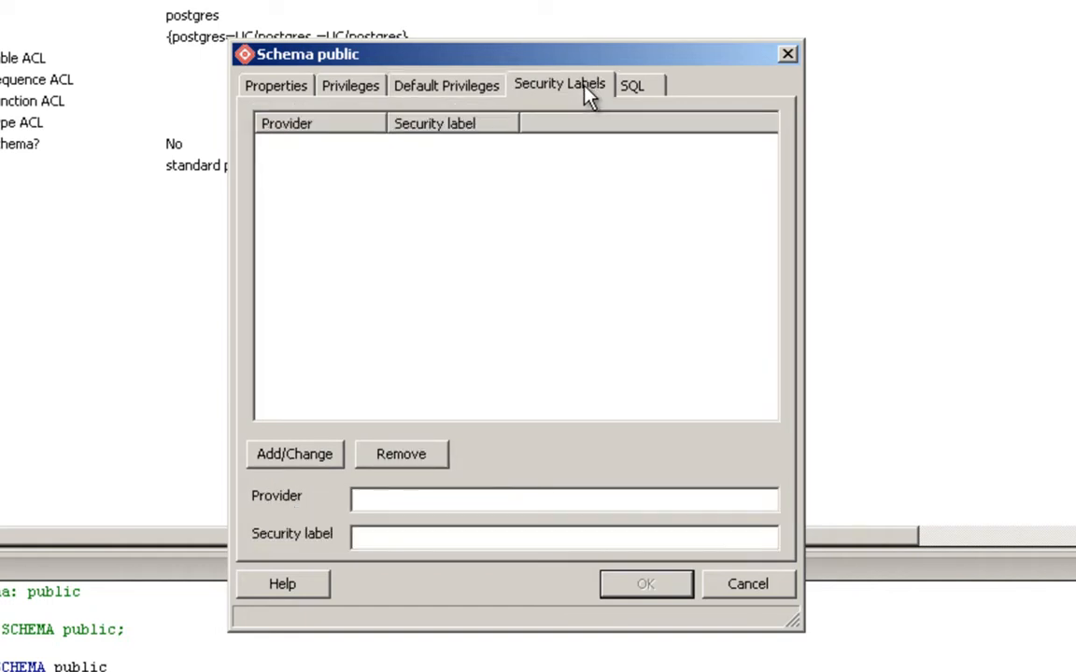
{"action": "left_click", "coordinate": [654, 94]}
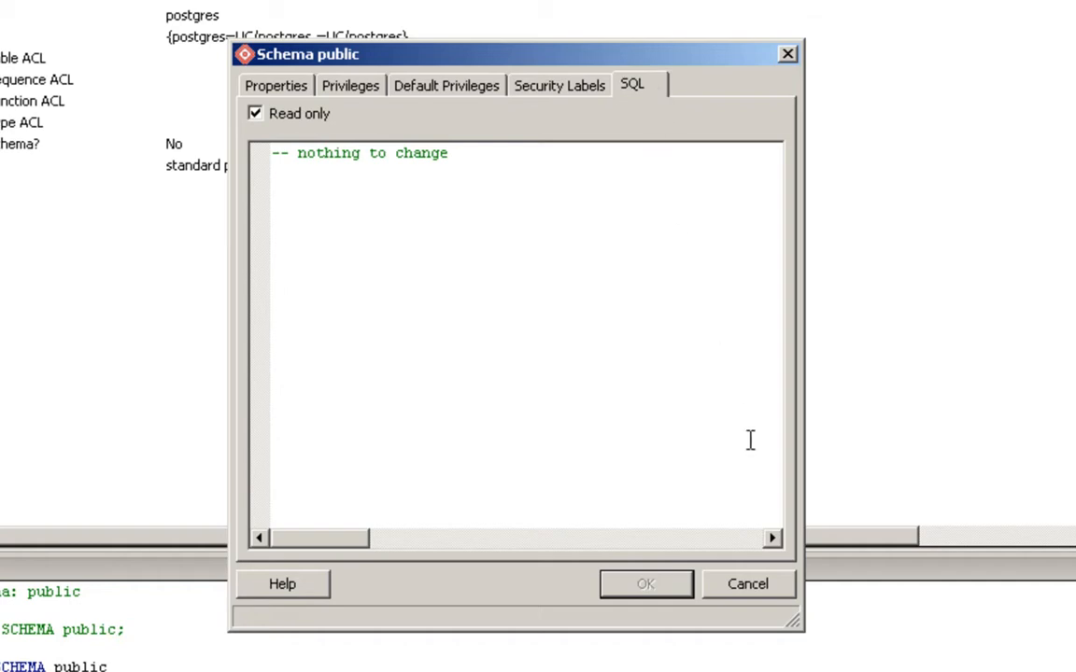
{"action": "left_click", "coordinate": [758, 586]}
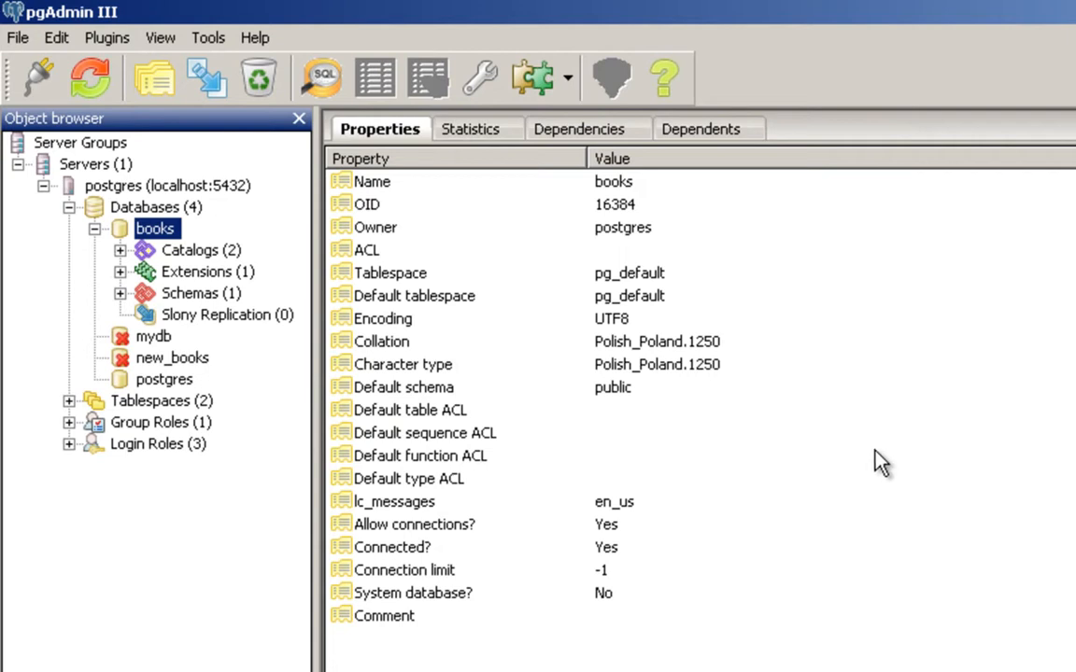
Start a backup of the books database and set its format to Custom.
{"action": "right_click", "coordinate": [159, 230]}
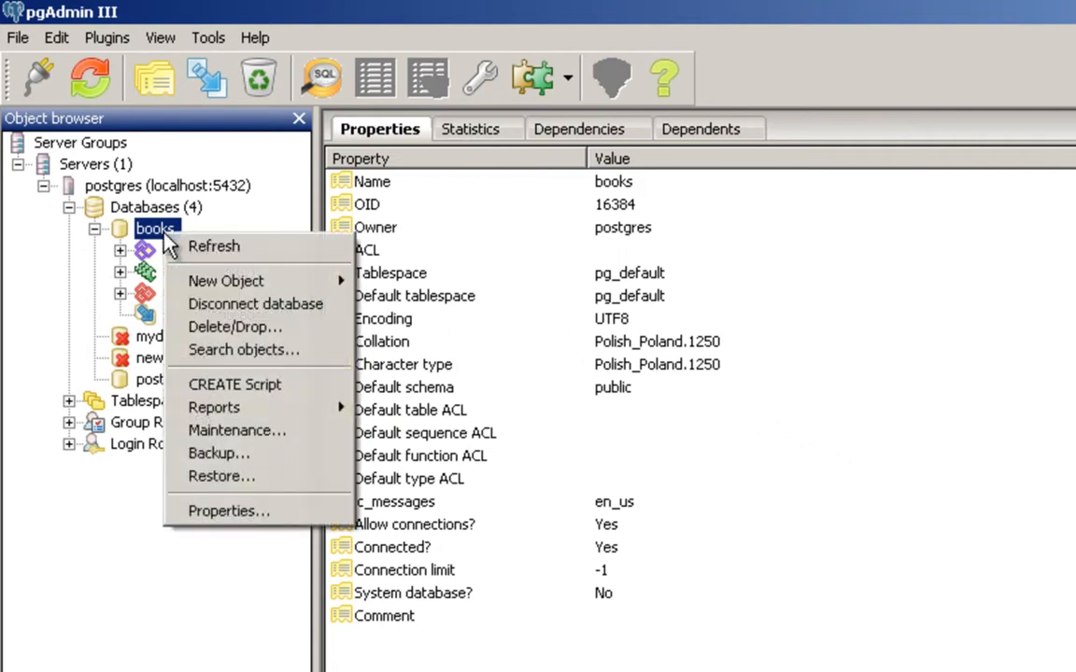
{"action": "left_click", "coordinate": [308, 459]}
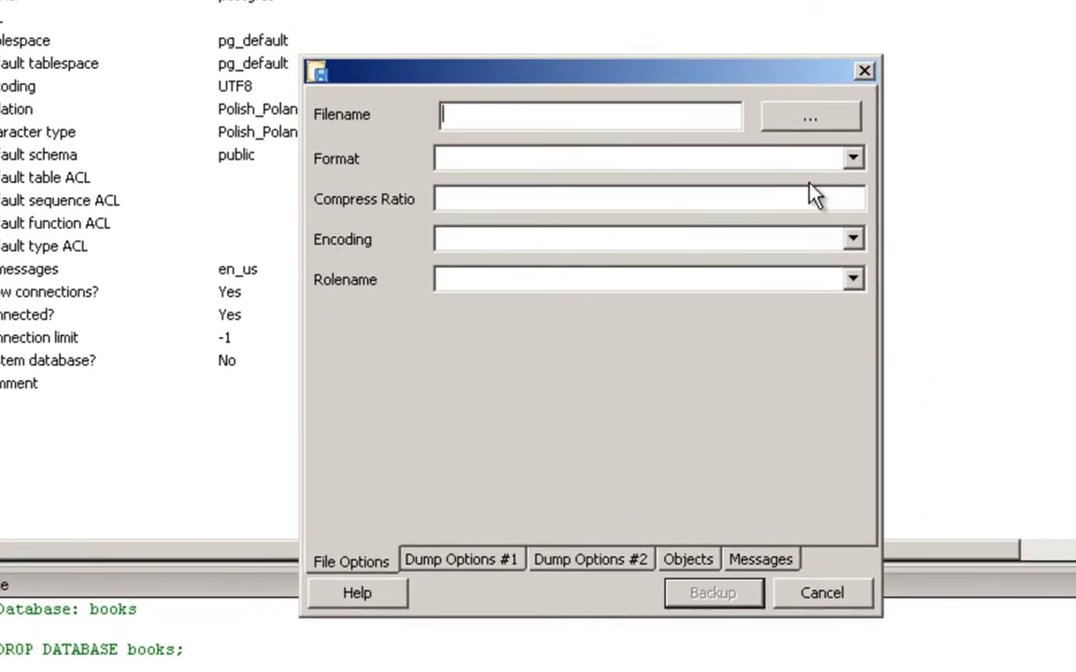
{"action": "left_click", "coordinate": [851, 160]}
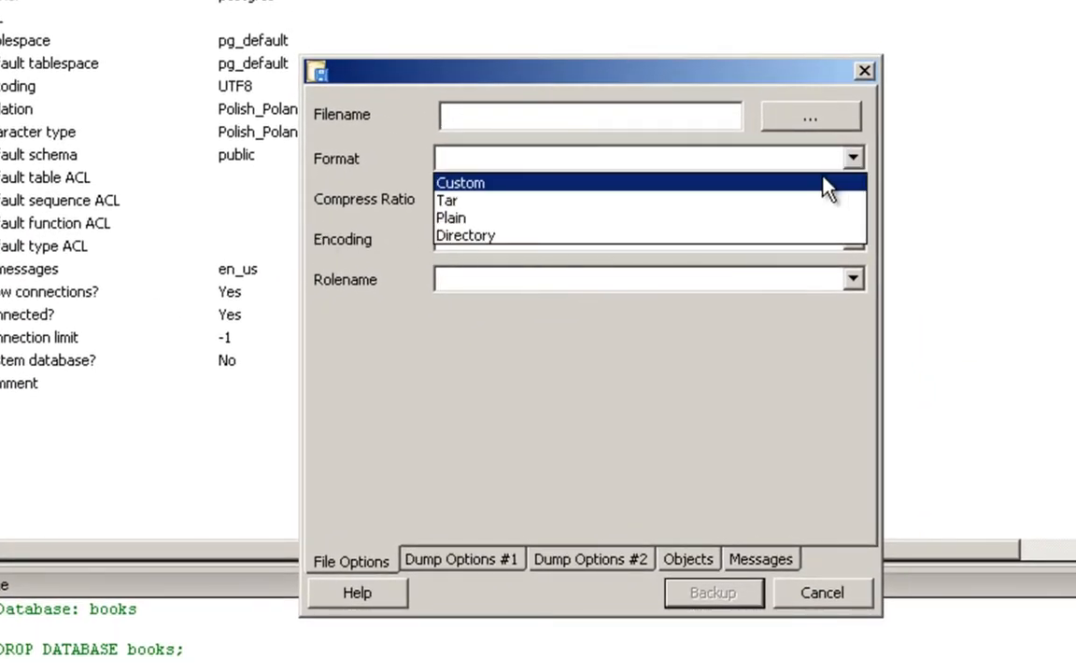
{"action": "left_click", "coordinate": [826, 186]}
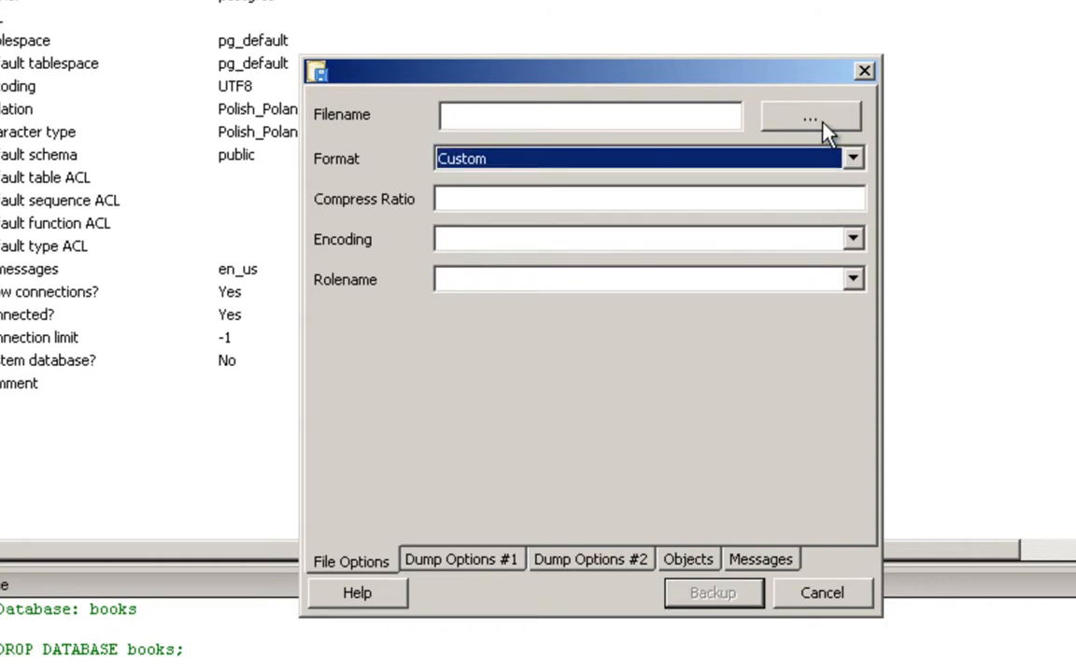
Set the backup file to D:\bck.backup and run the books database backup.
{"action": "left_click", "coordinate": [823, 132]}
{"action": "left_click", "coordinate": [381, 470]}
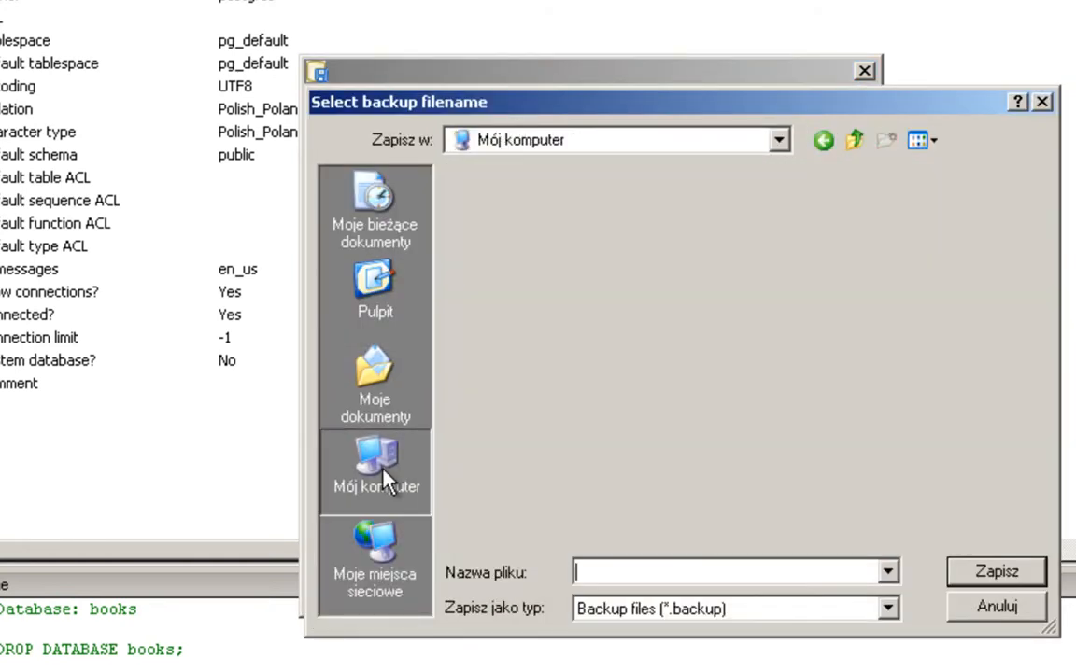
{"action": "left_click", "coordinate": [551, 202]}
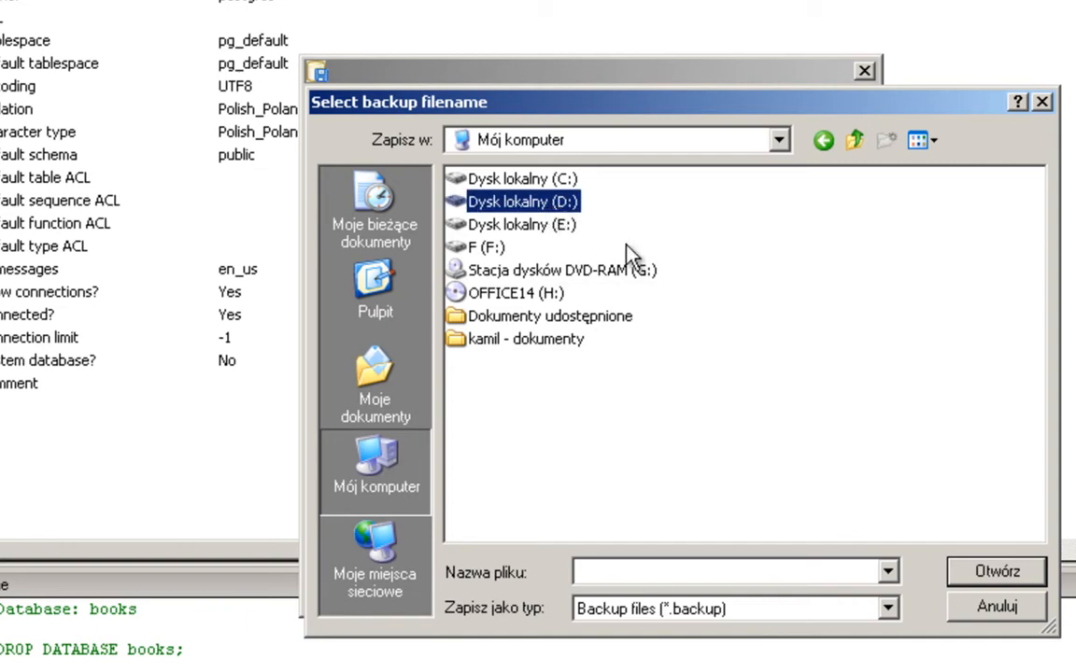
{"action": "double_click", "coordinate": [522, 198]}
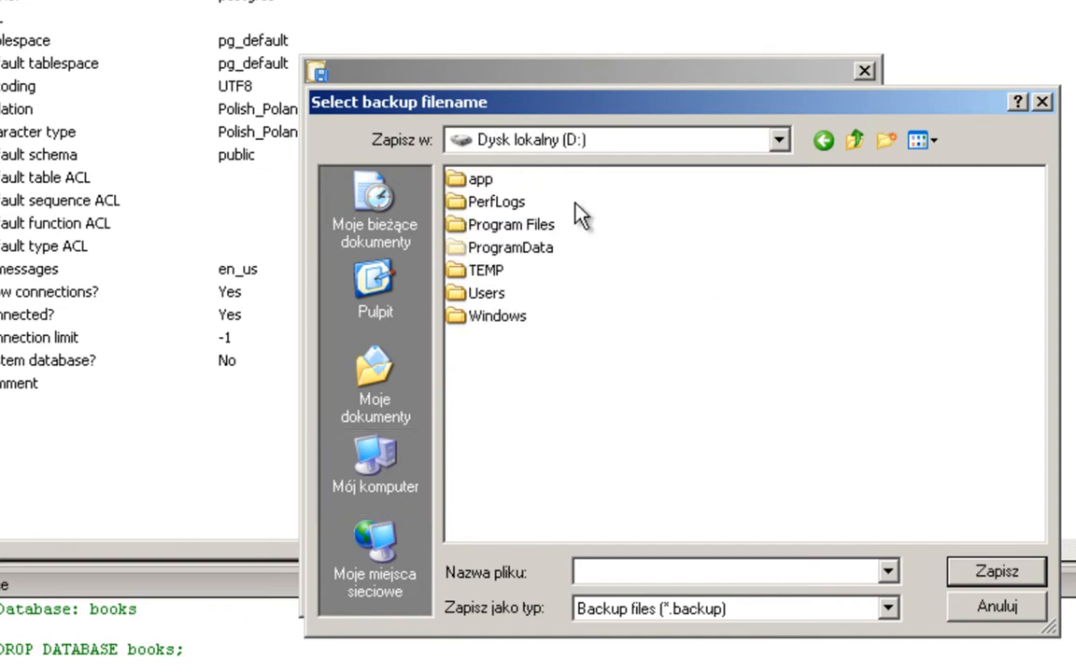
{"action": "left_click", "coordinate": [669, 571]}
{"action": "type", "text": "bck"}
{"action": "left_click", "coordinate": [993, 573]}
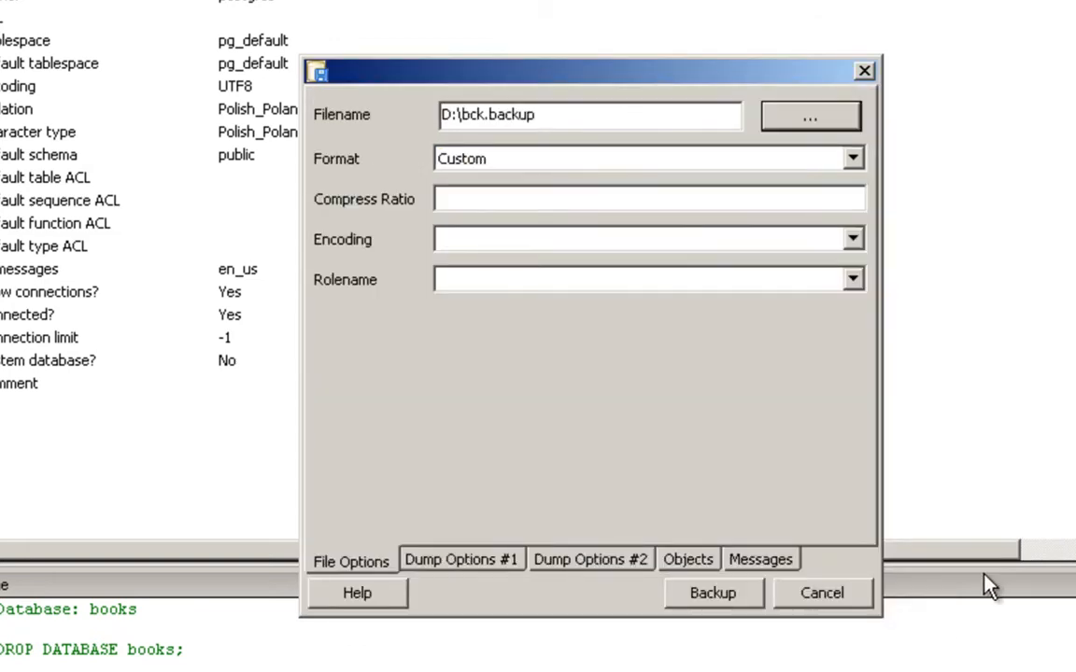
{"action": "left_click", "coordinate": [743, 601]}
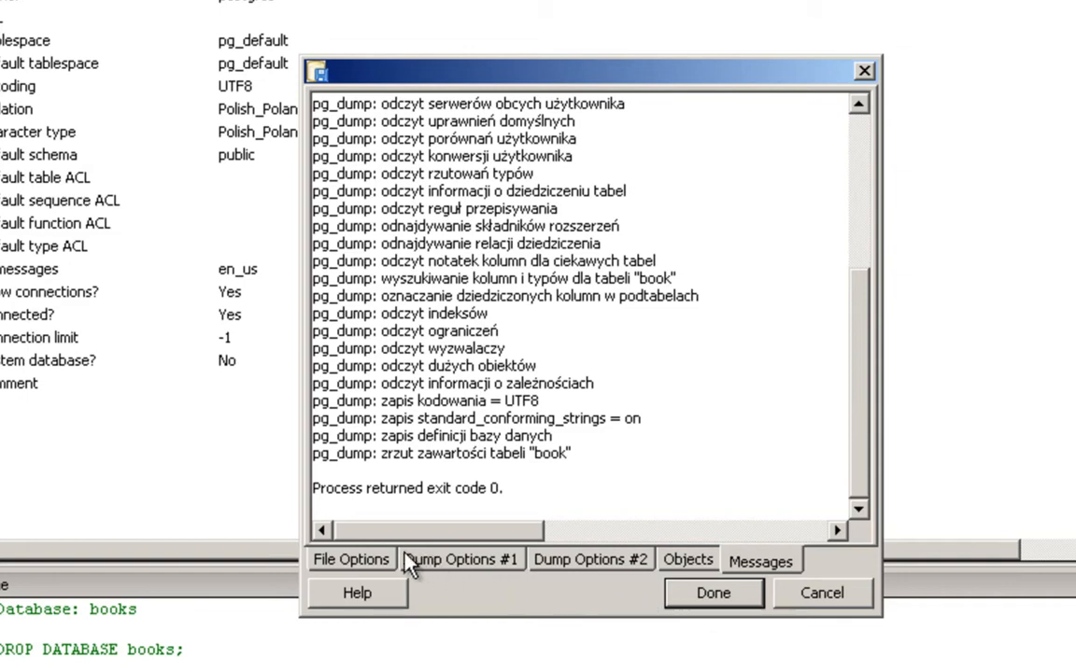
Examine the encoding and role name choices in the file options of the books backup without changing them.
{"action": "left_click", "coordinate": [383, 562]}
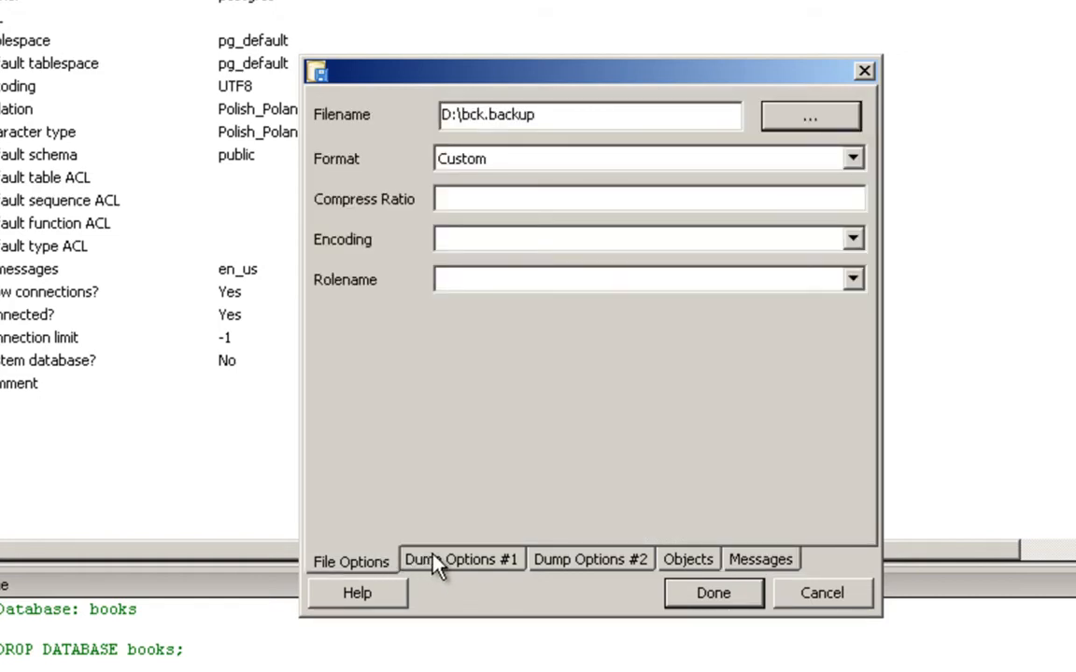
{"action": "left_click", "coordinate": [854, 242]}
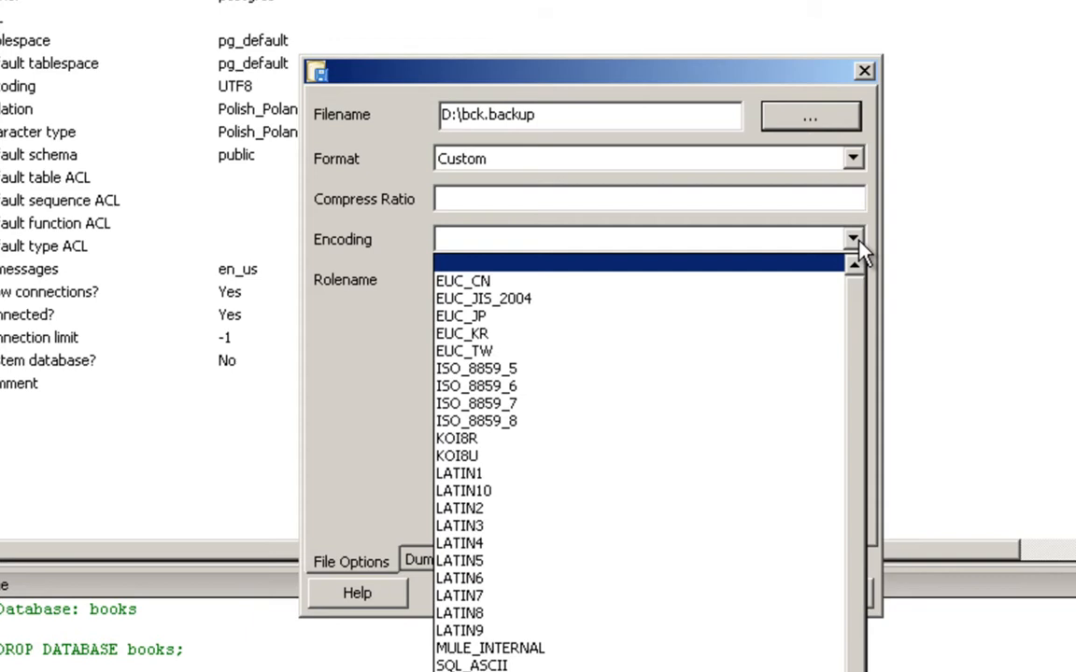
{"action": "left_click", "coordinate": [387, 369]}
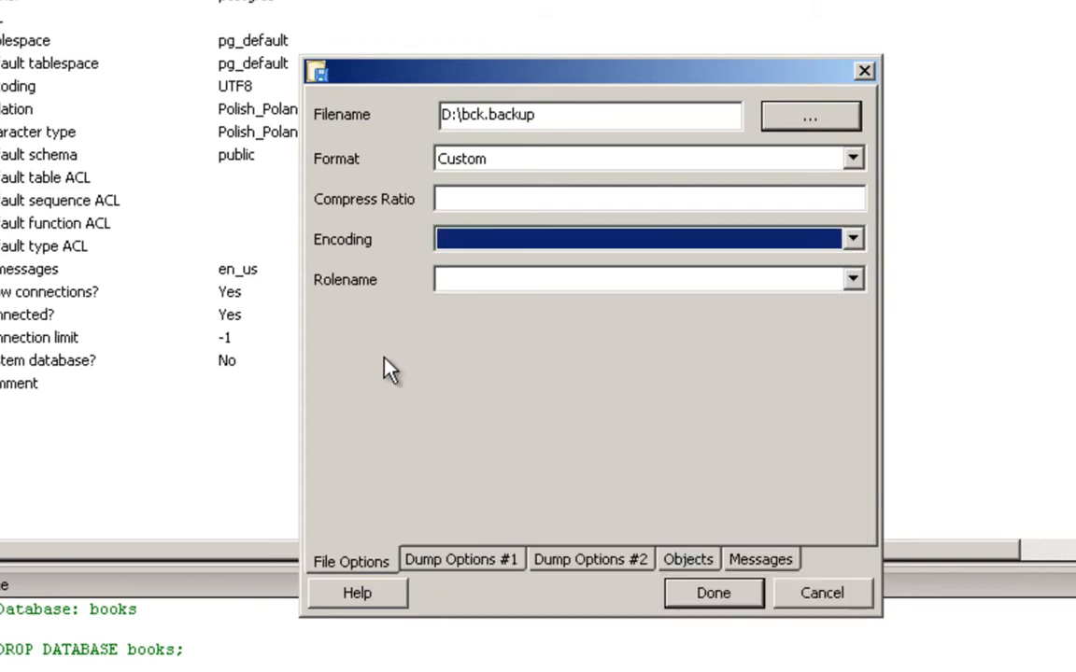
{"action": "left_click", "coordinate": [854, 282]}
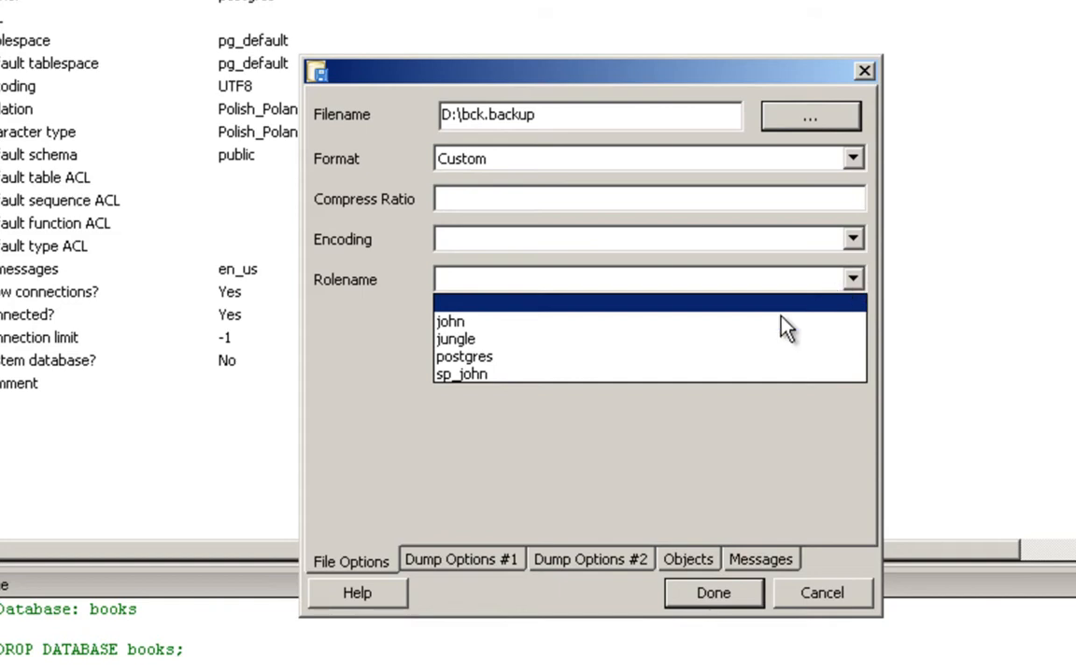
{"action": "left_click", "coordinate": [612, 425]}
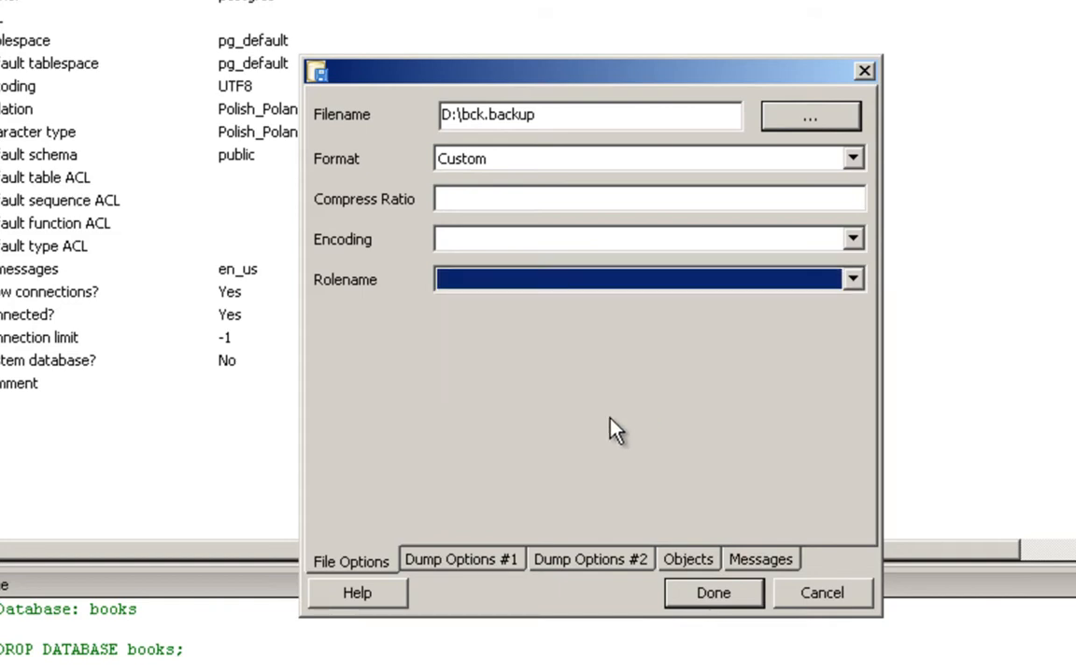
Review both sets of dump options, the included objects and the messages of the books backup, and close the finished backup.
{"action": "left_click", "coordinate": [488, 571]}
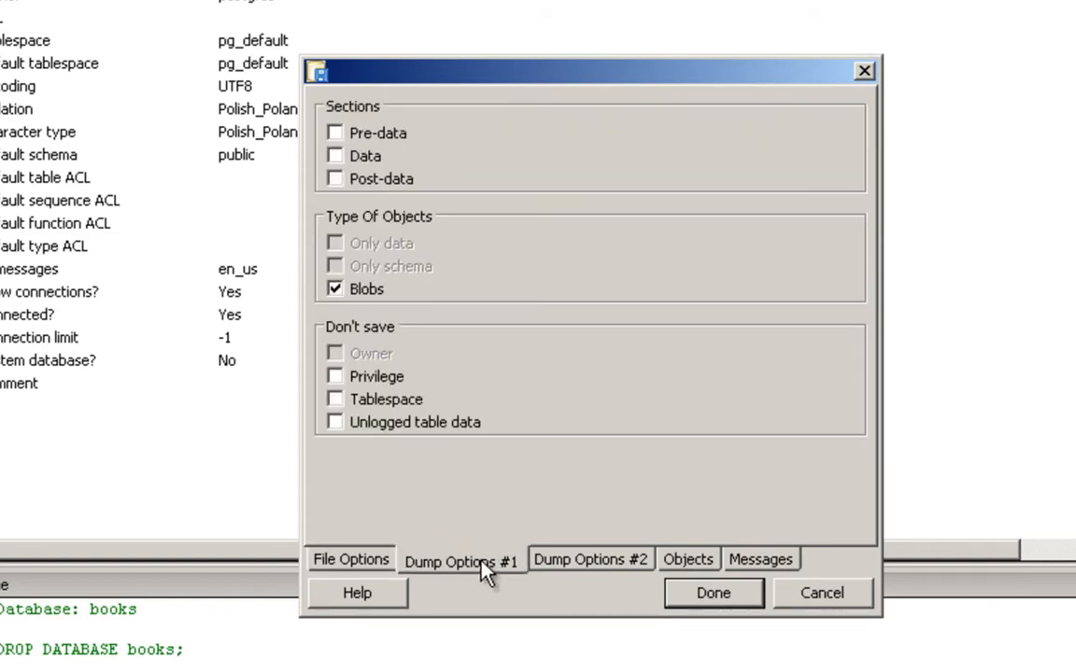
{"action": "left_click", "coordinate": [559, 566]}
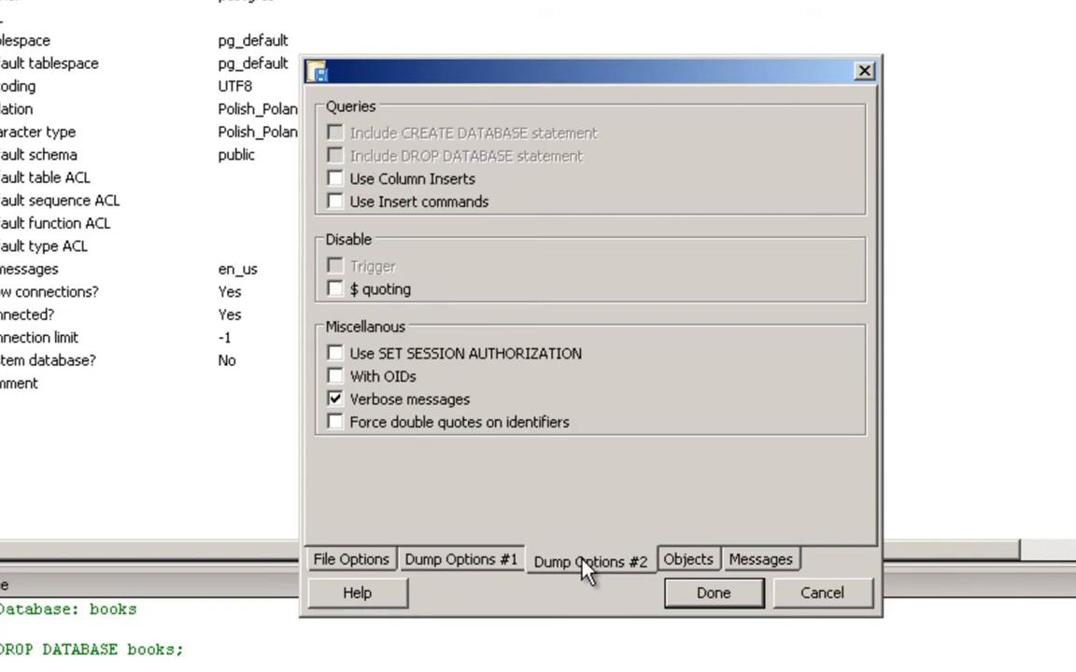
{"action": "left_click", "coordinate": [681, 564]}
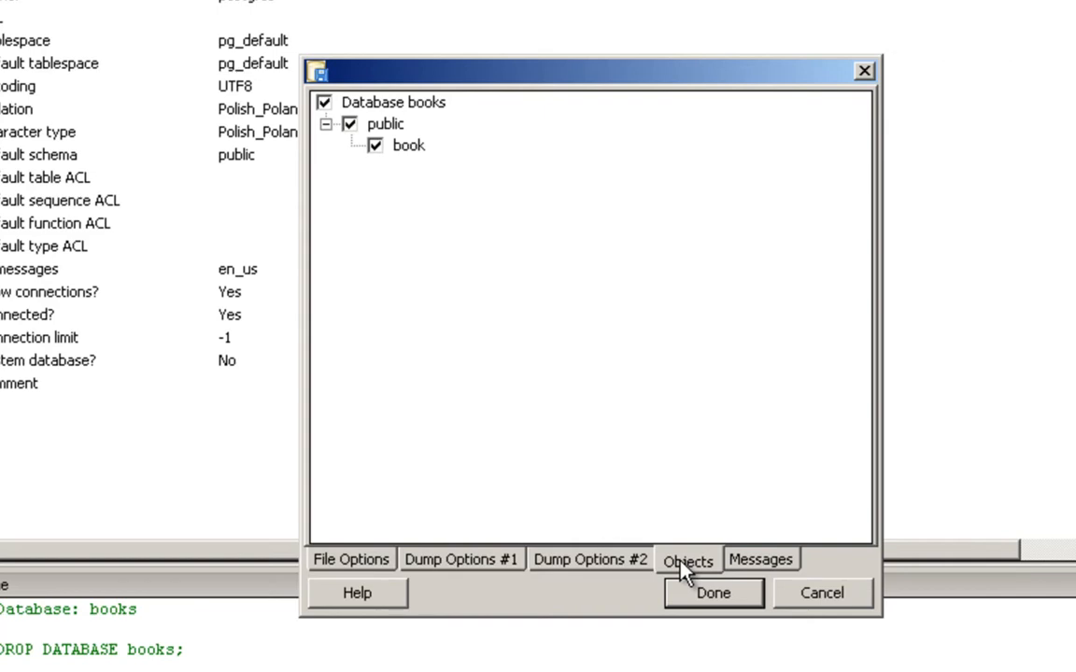
{"action": "left_click", "coordinate": [760, 562]}
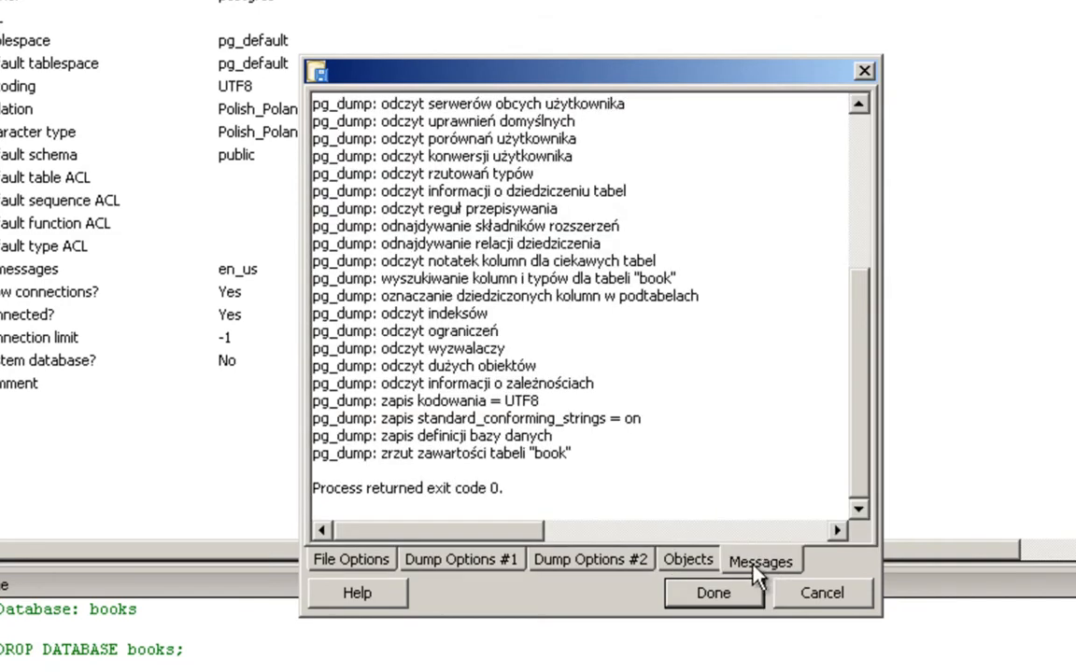
{"action": "left_click", "coordinate": [744, 596]}
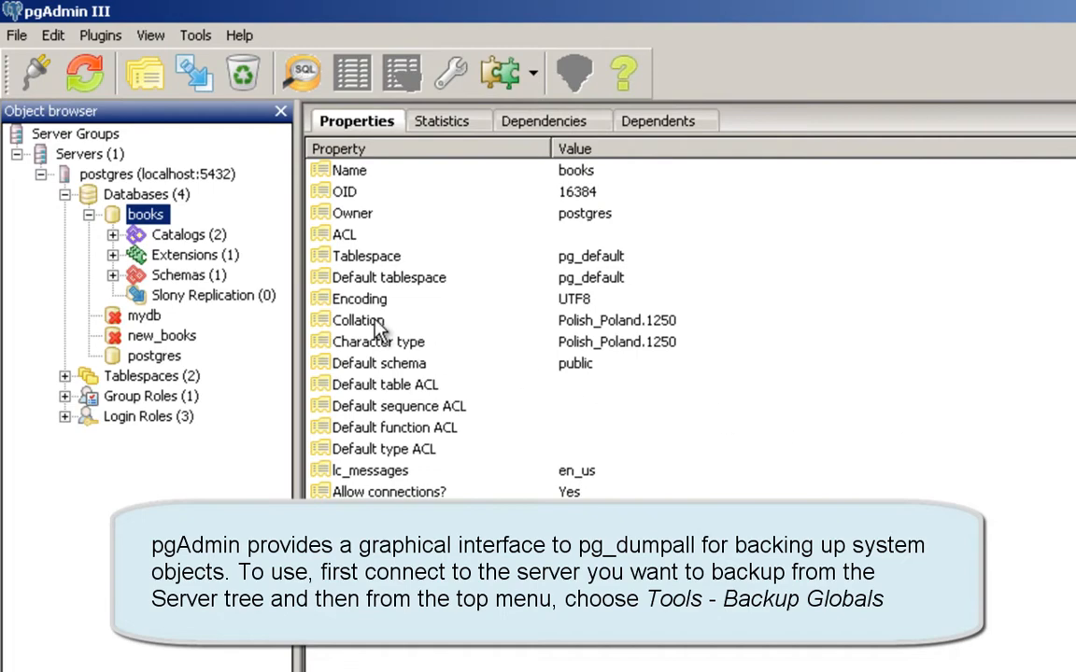
Set up a globals backup of the postgres server to D:\bck_glob.sql with the role name postgres.
{"action": "left_click", "coordinate": [159, 174]}
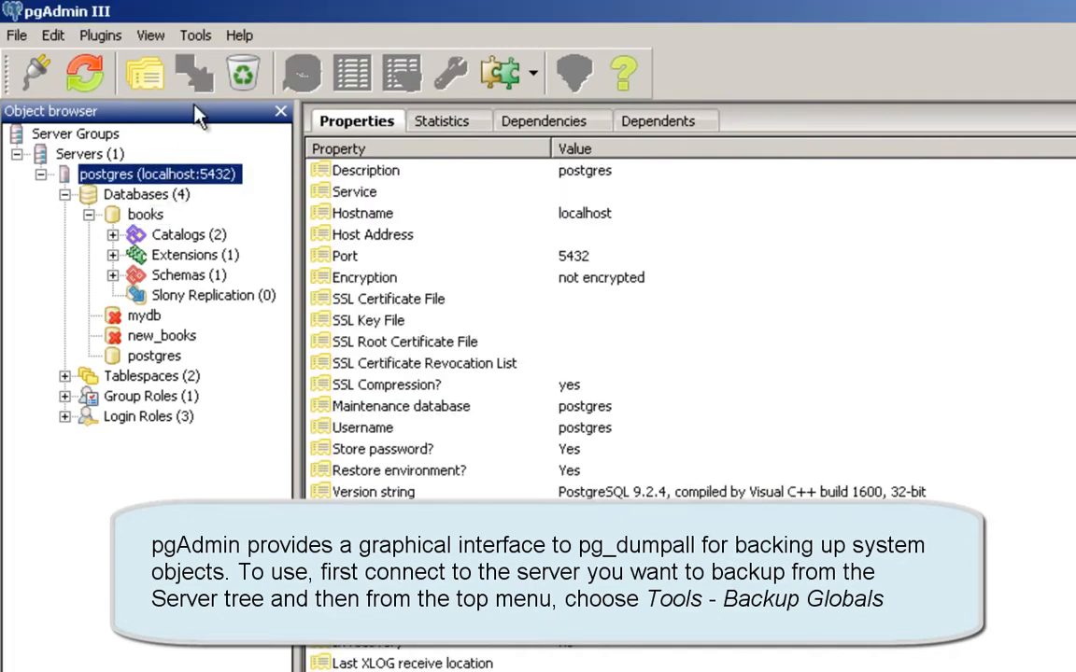
{"action": "left_click", "coordinate": [196, 38]}
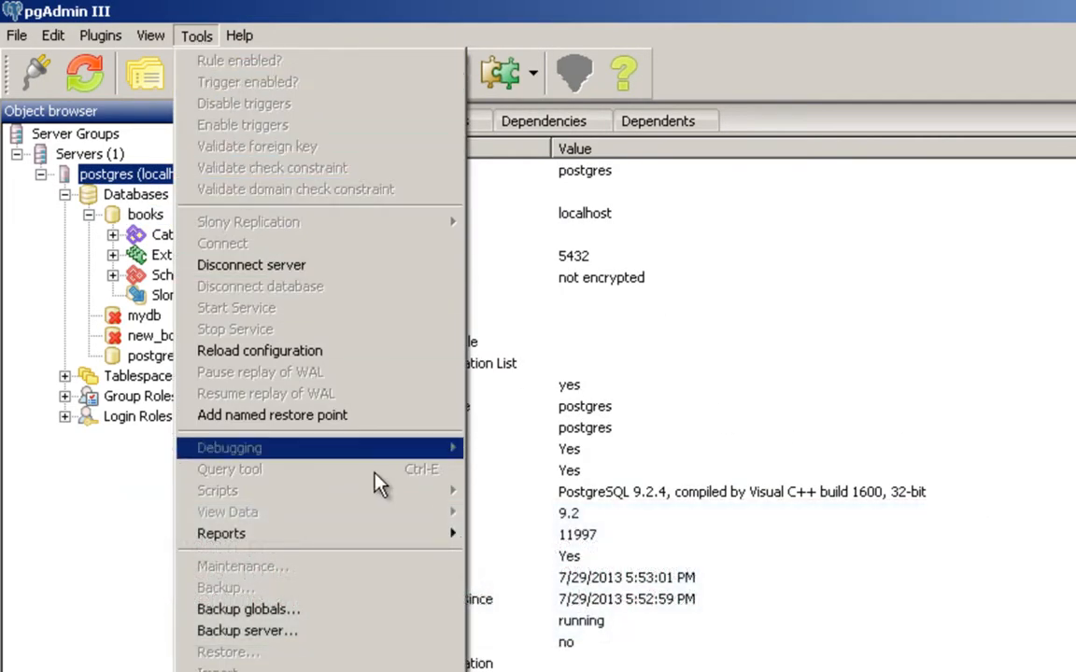
{"action": "left_click", "coordinate": [407, 626]}
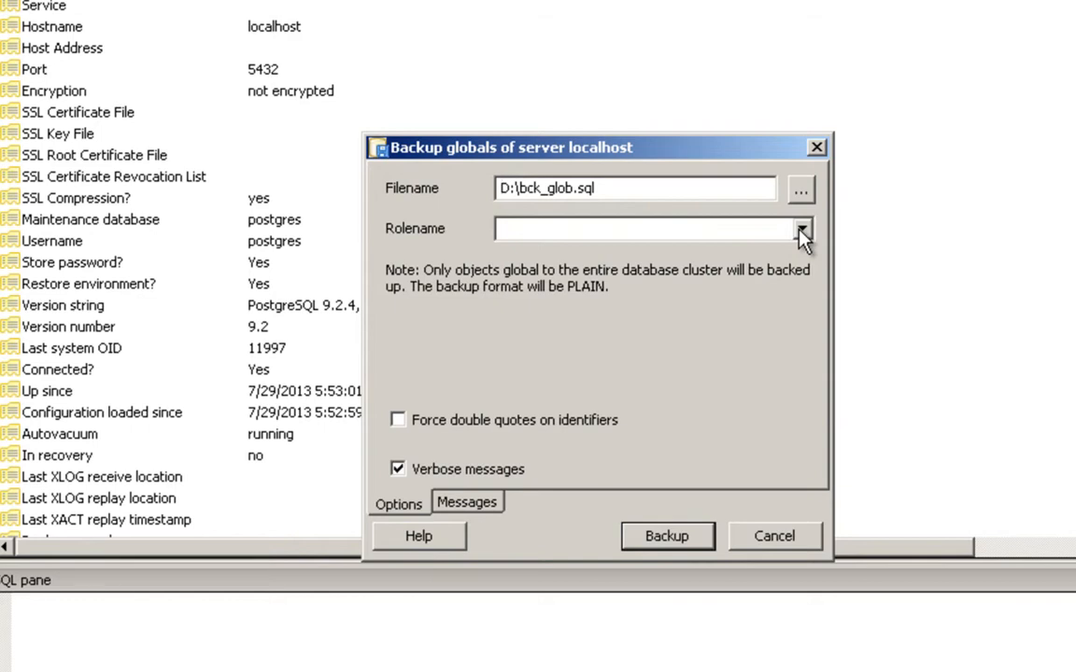
{"action": "left_click", "coordinate": [801, 230]}
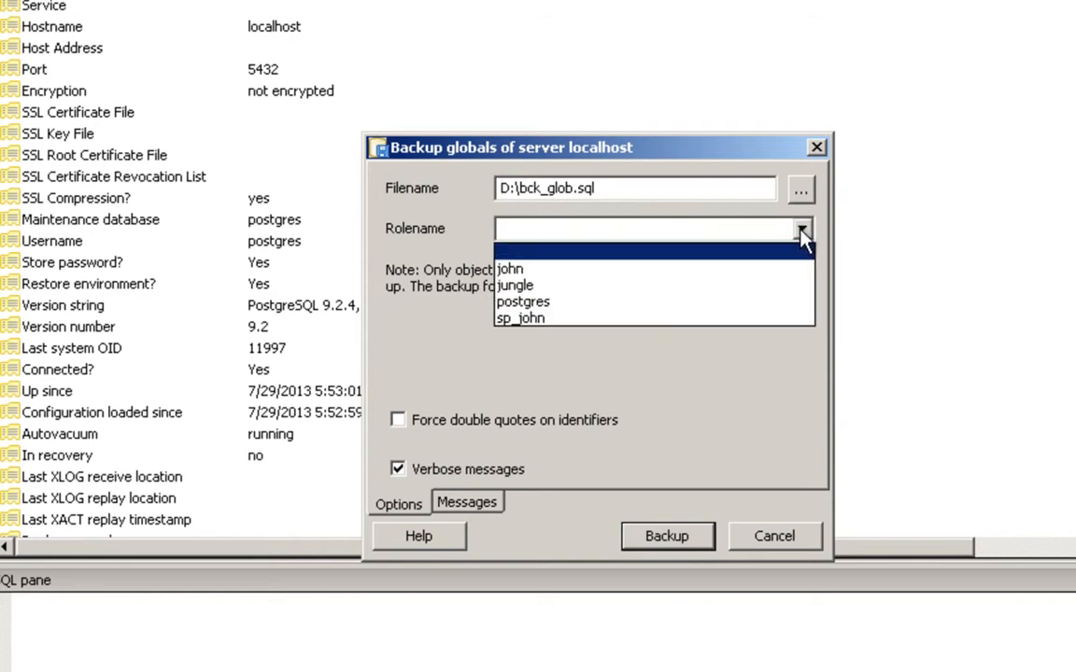
{"action": "left_click", "coordinate": [738, 301]}
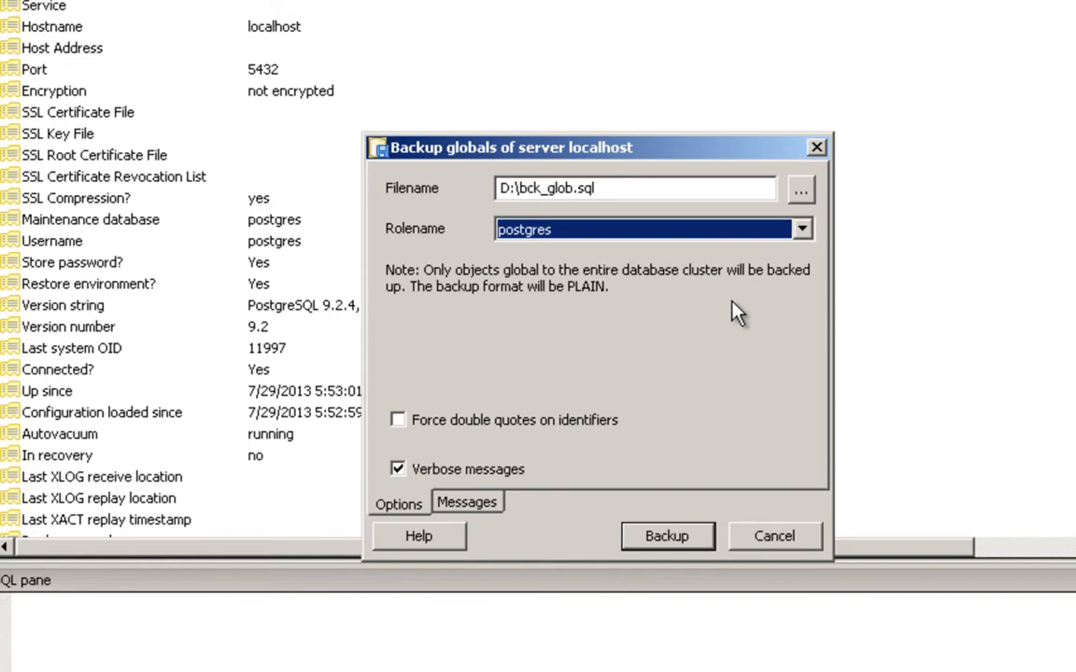
Run the globals backup, overwriting the existing bck_glob.sql file, and close the finished backup.
{"action": "left_click", "coordinate": [701, 541]}
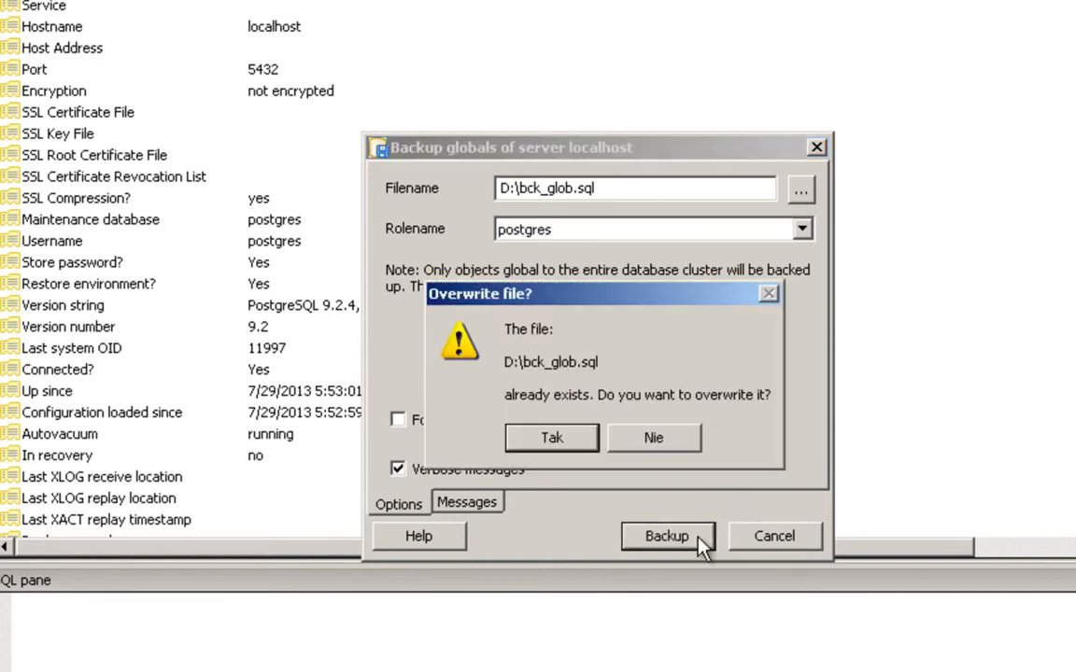
{"action": "left_click", "coordinate": [591, 445]}
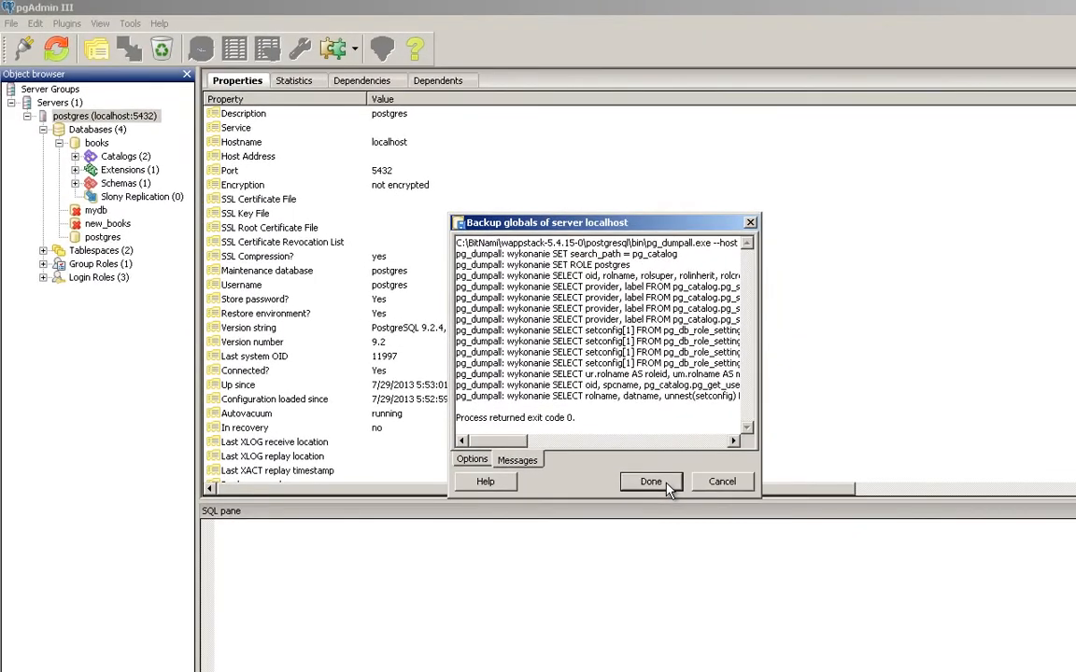
{"action": "left_click", "coordinate": [690, 545]}
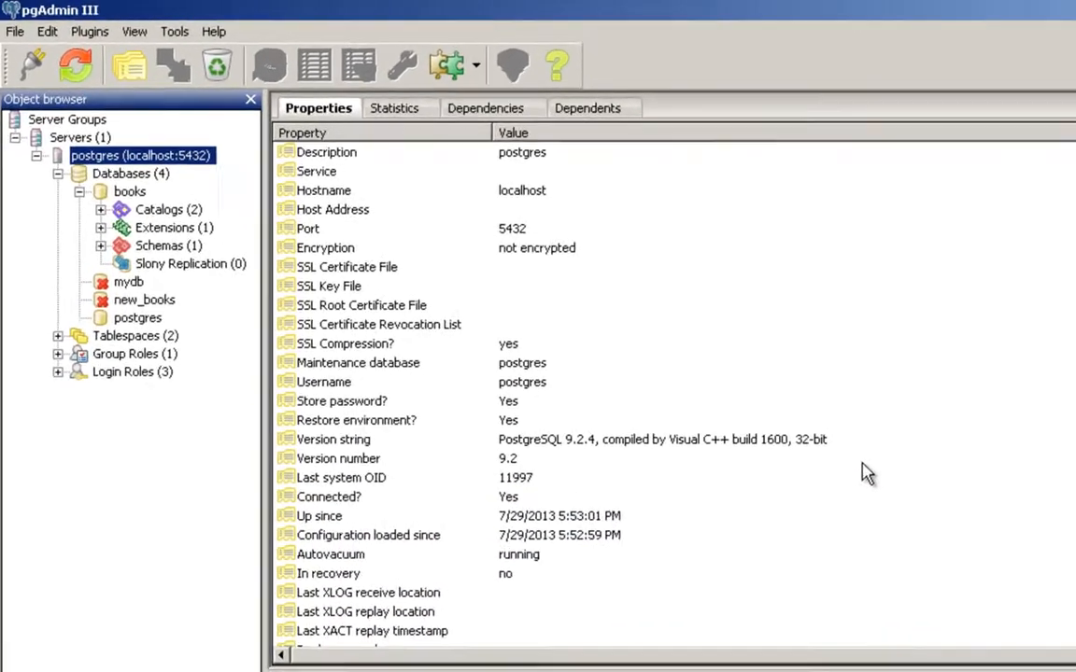
Set up a full backup of the postgres server with D:\bck_s.sql as the output file.
{"action": "left_click", "coordinate": [194, 42]}
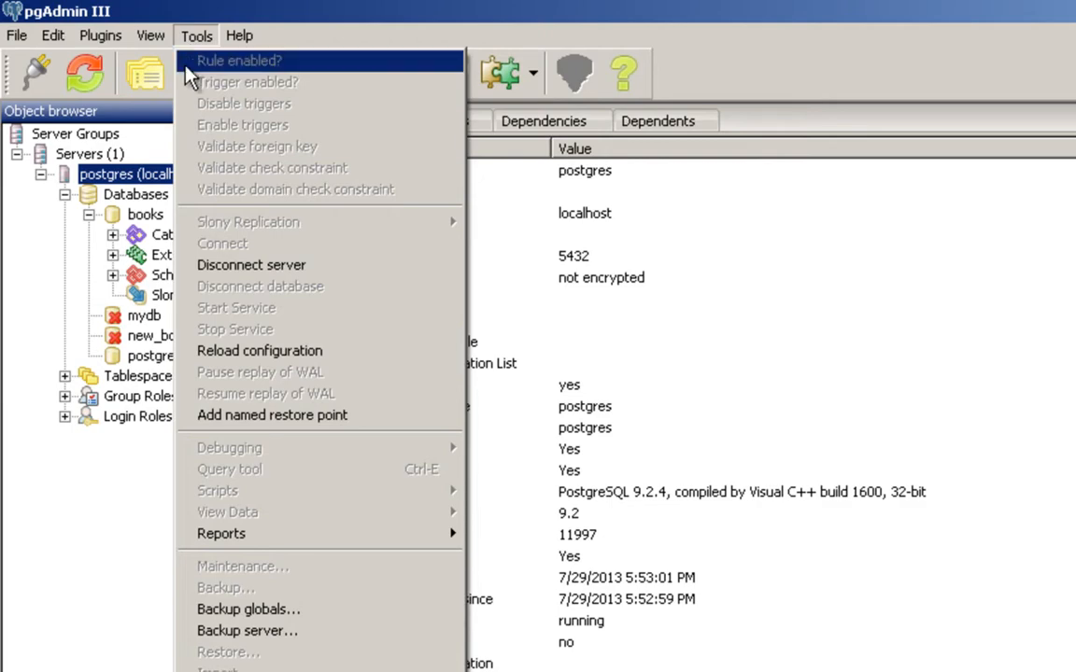
{"action": "left_click", "coordinate": [358, 635]}
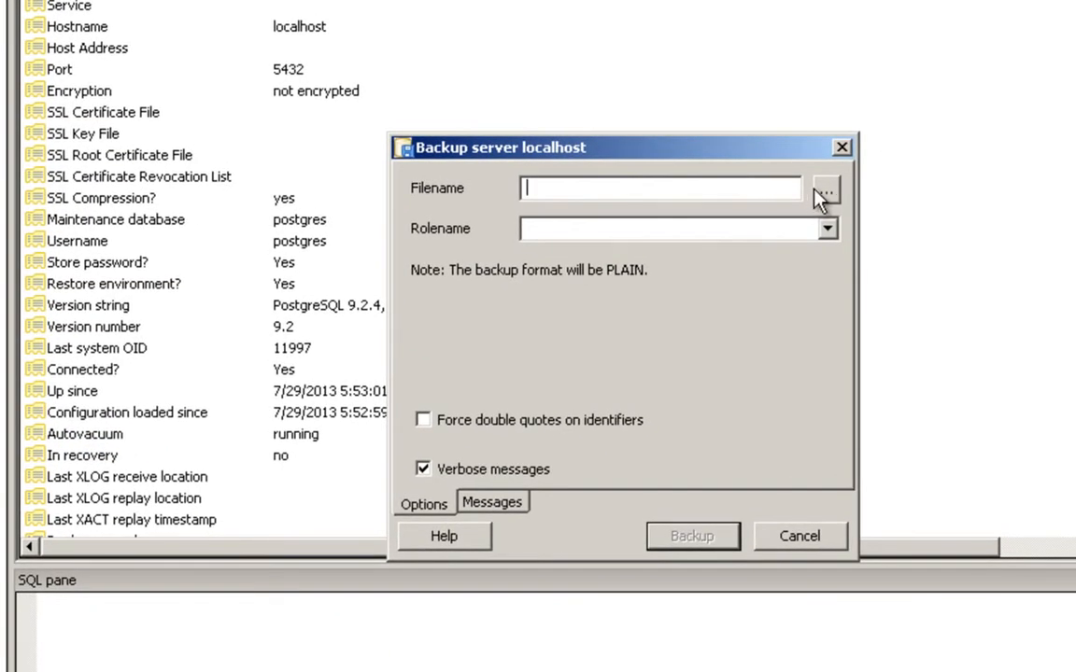
{"action": "left_click", "coordinate": [824, 192]}
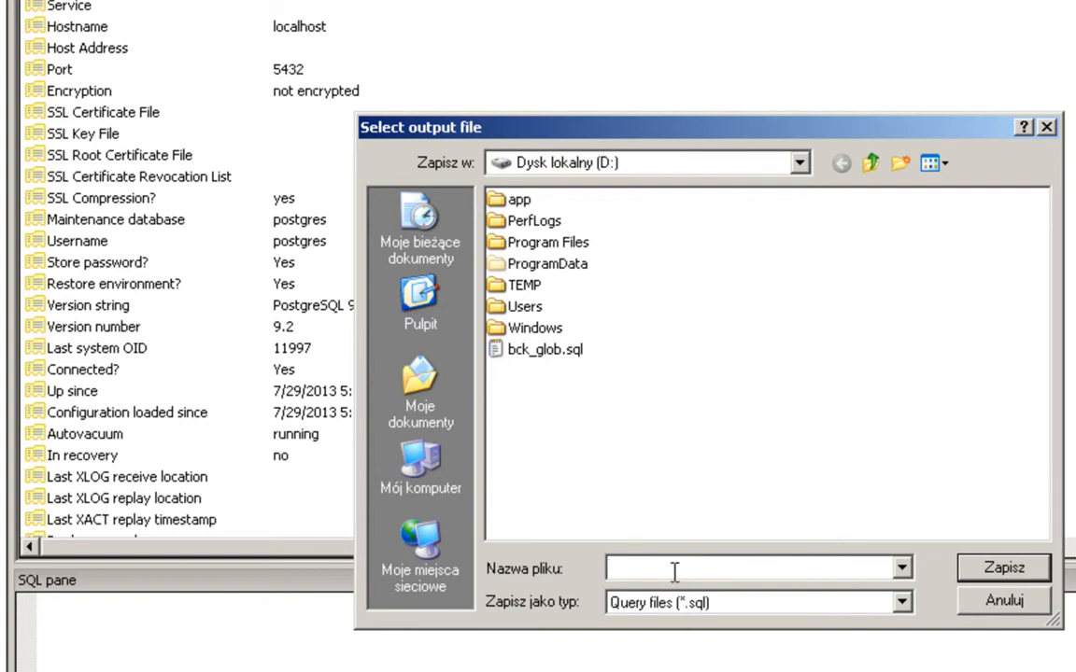
{"action": "type", "text": "bck_s"}
{"action": "left_click", "coordinate": [989, 567]}
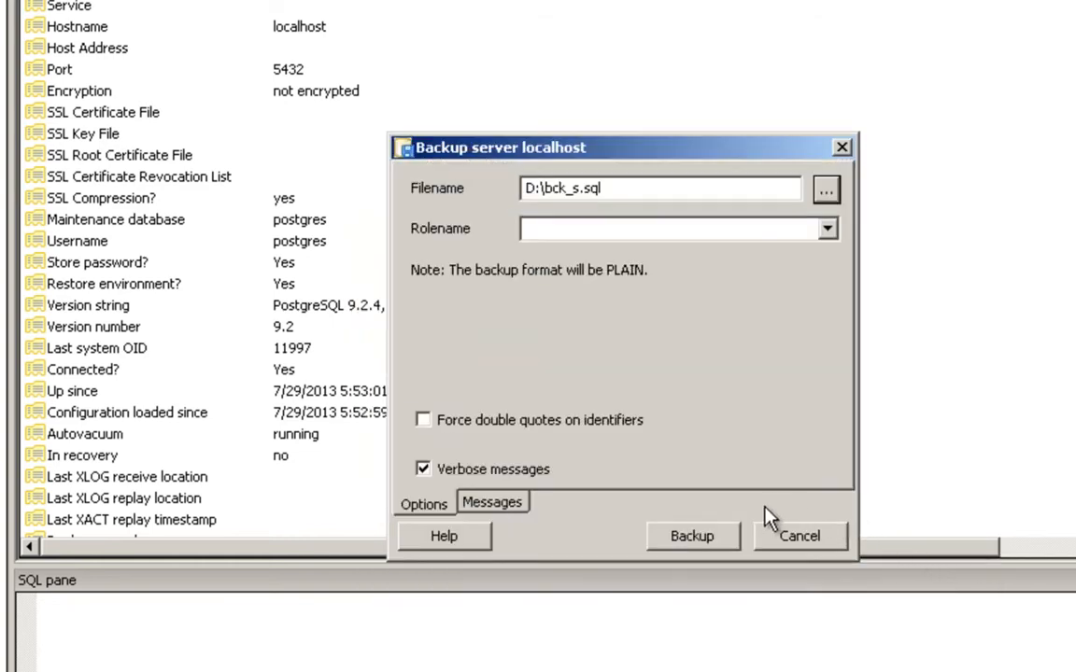
Run the server backup, look through its messages, and close the finished backup.
{"action": "left_click", "coordinate": [728, 546]}
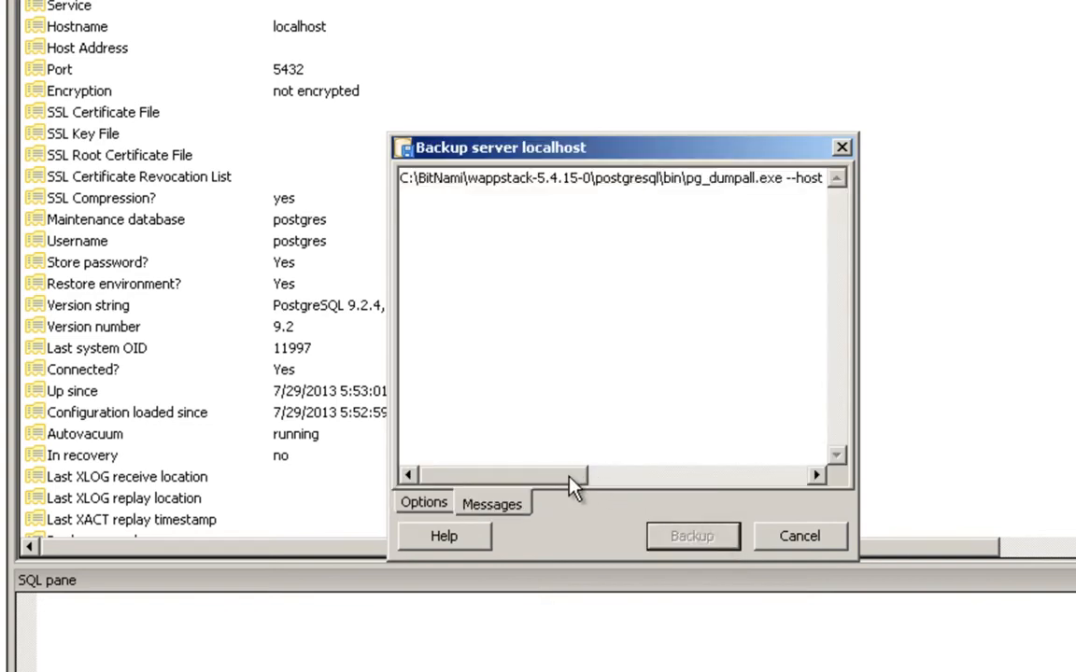
{"action": "left_click", "coordinate": [601, 476]}
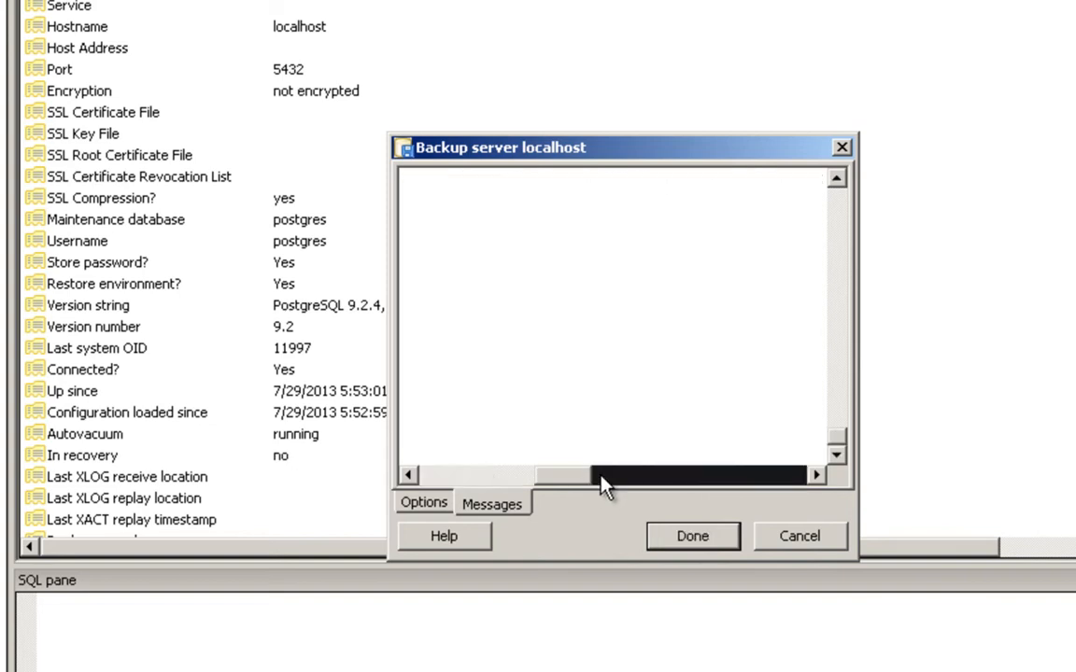
{"action": "left_click", "coordinate": [712, 478]}
{"action": "left_click_drag", "start_coordinate": [710, 481], "coordinate": [443, 475]}
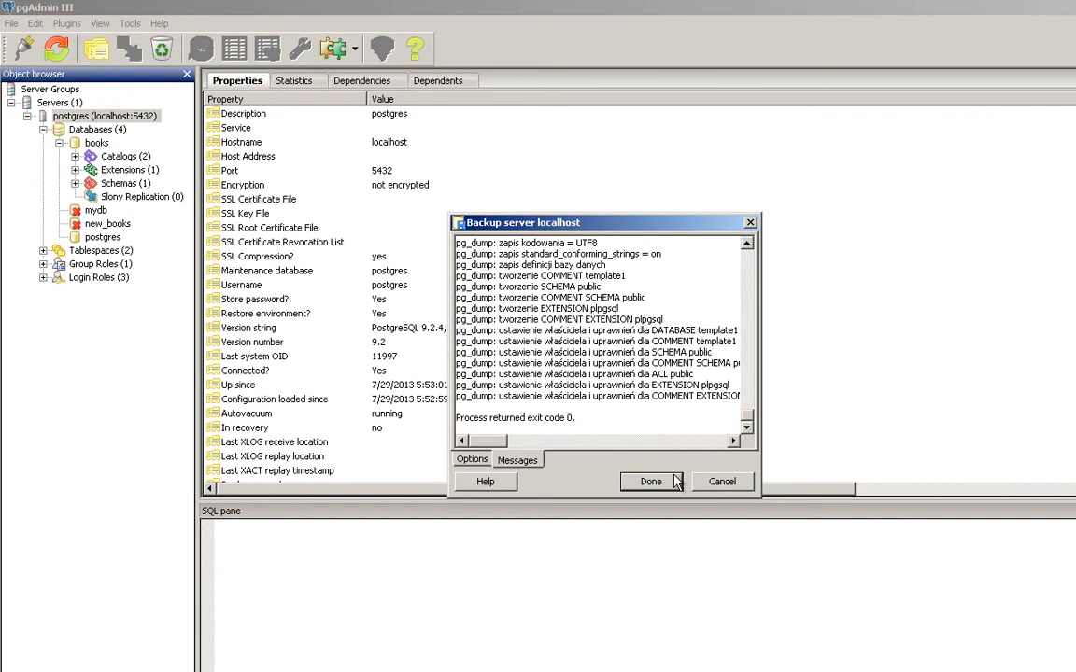
{"action": "left_click", "coordinate": [651, 482]}
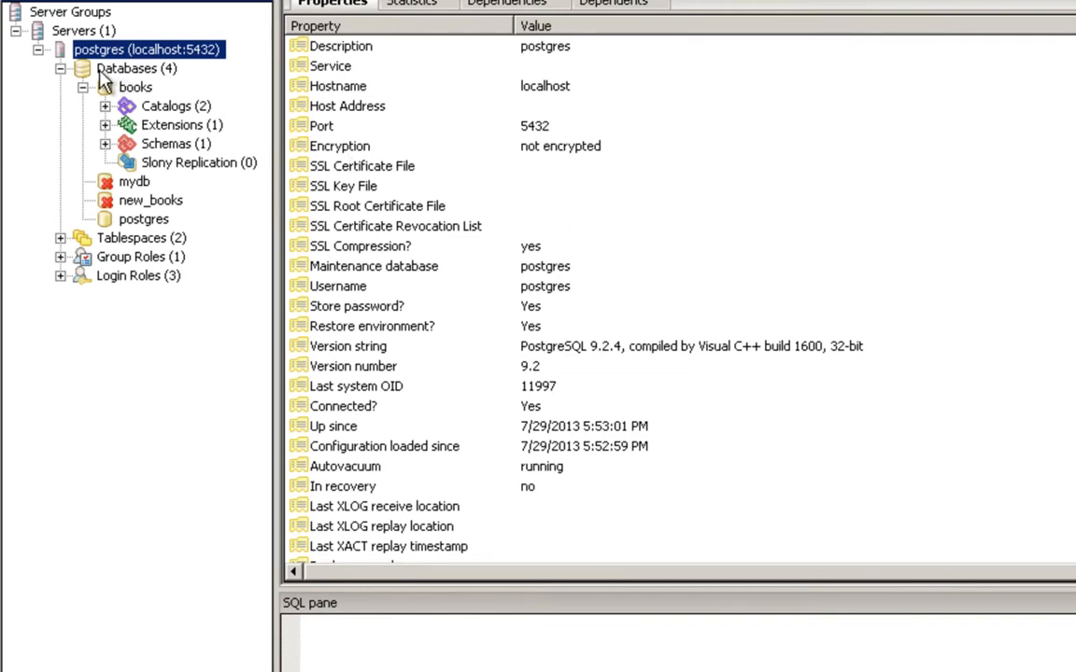
Start a backup of the book table in the books database's public schema, with the file name D:\bck_book.backup.
{"action": "left_click", "coordinate": [105, 145]}
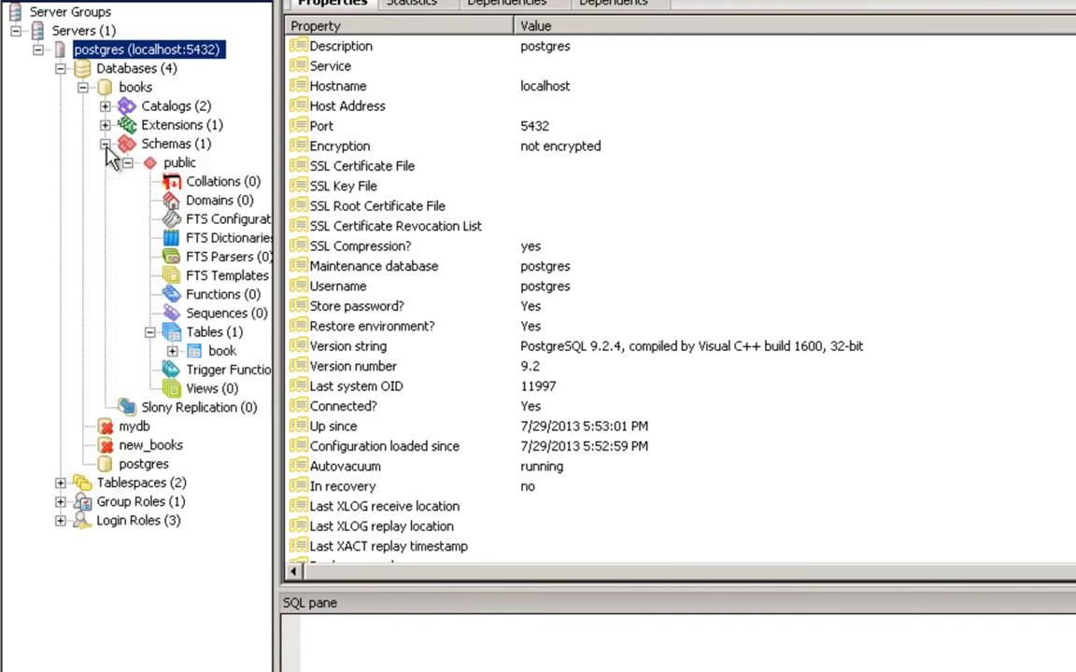
{"action": "right_click", "coordinate": [207, 353]}
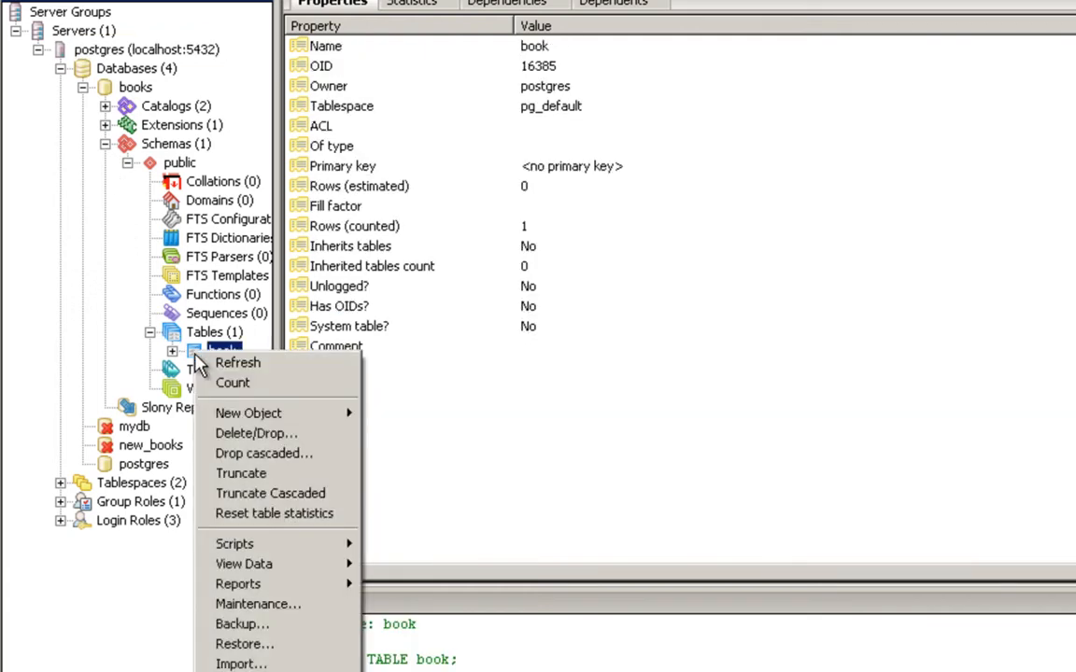
{"action": "left_click", "coordinate": [311, 631]}
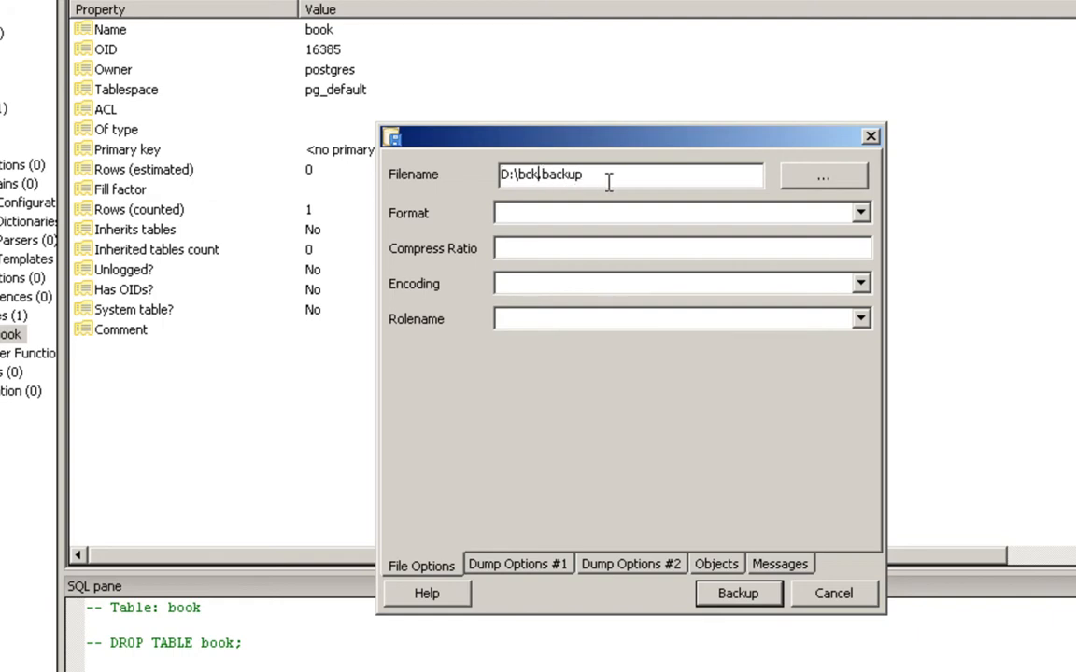
{"action": "type", "text": "_book"}
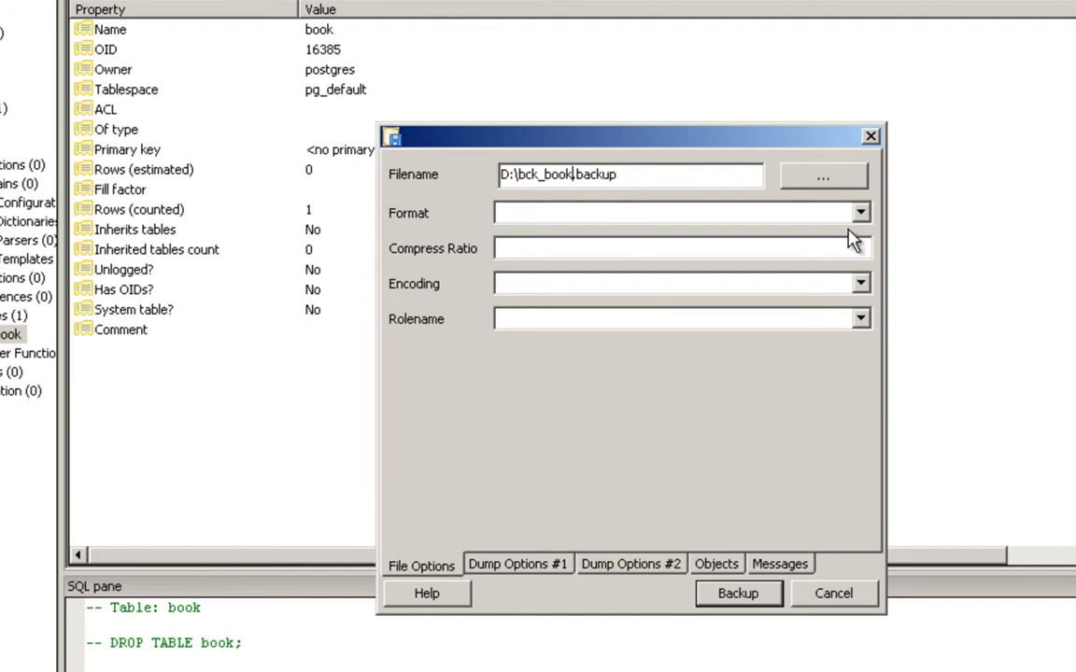
Set the table backup's format to Custom, its encoding to UTF8 and its role name to postgres.
{"action": "left_click", "coordinate": [771, 212]}
{"action": "left_click", "coordinate": [837, 235]}
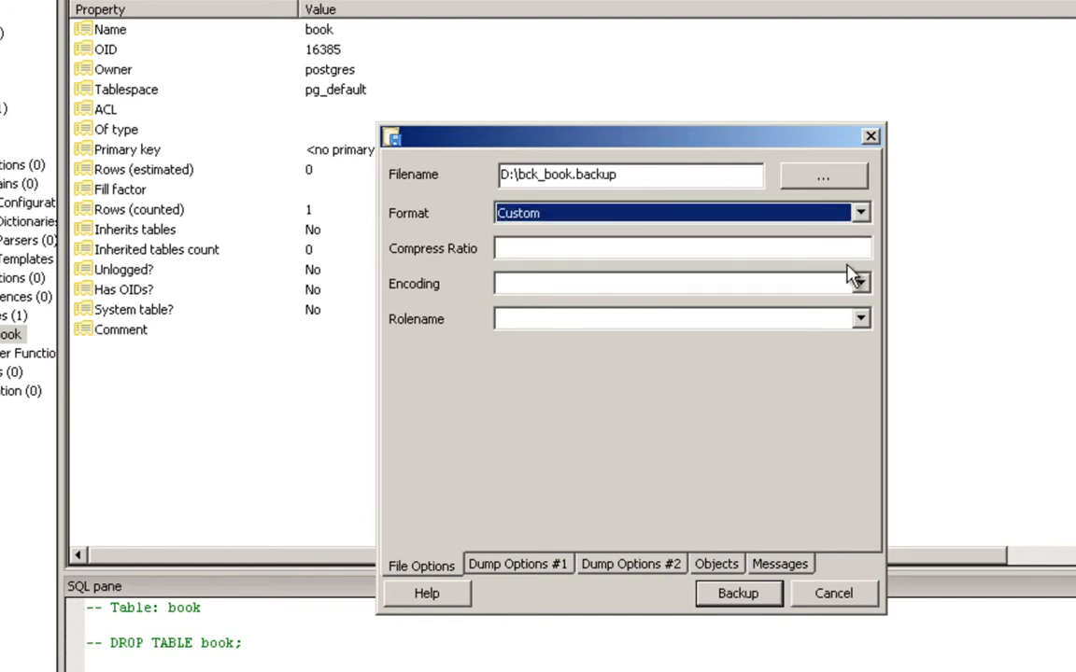
{"action": "left_click", "coordinate": [788, 283]}
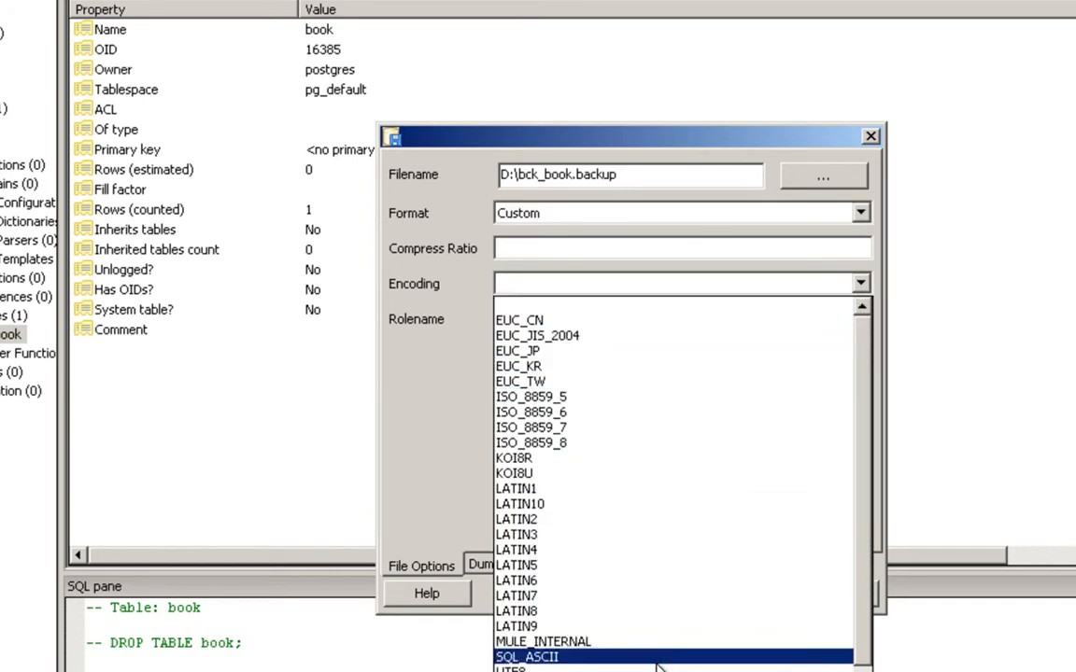
{"action": "left_click", "coordinate": [655, 664]}
{"action": "left_click", "coordinate": [861, 319]}
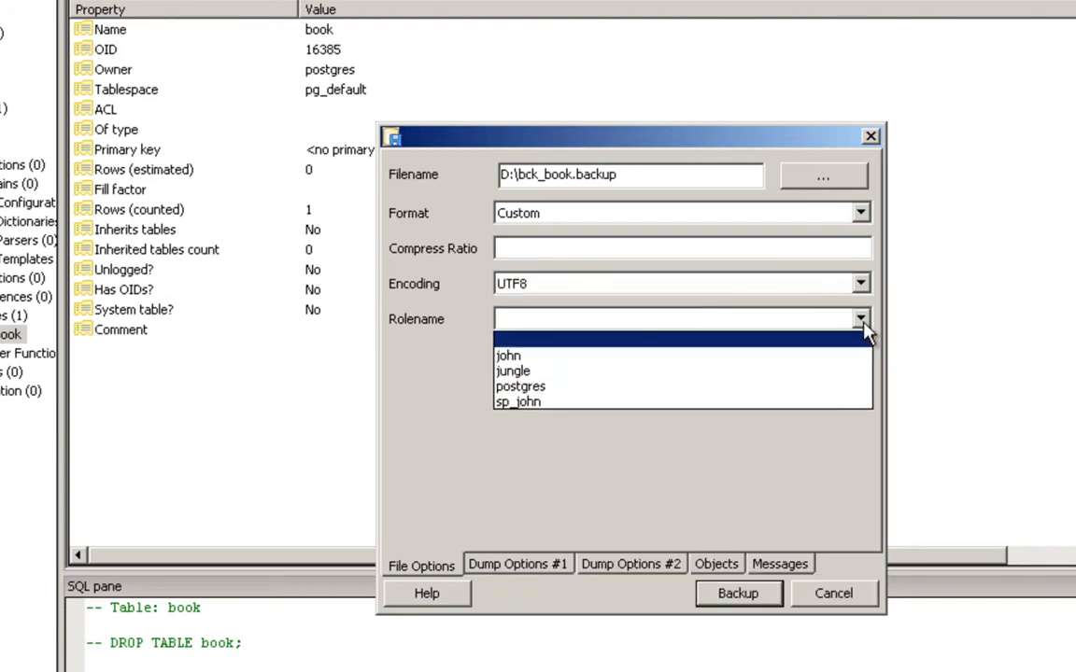
{"action": "left_click", "coordinate": [789, 388]}
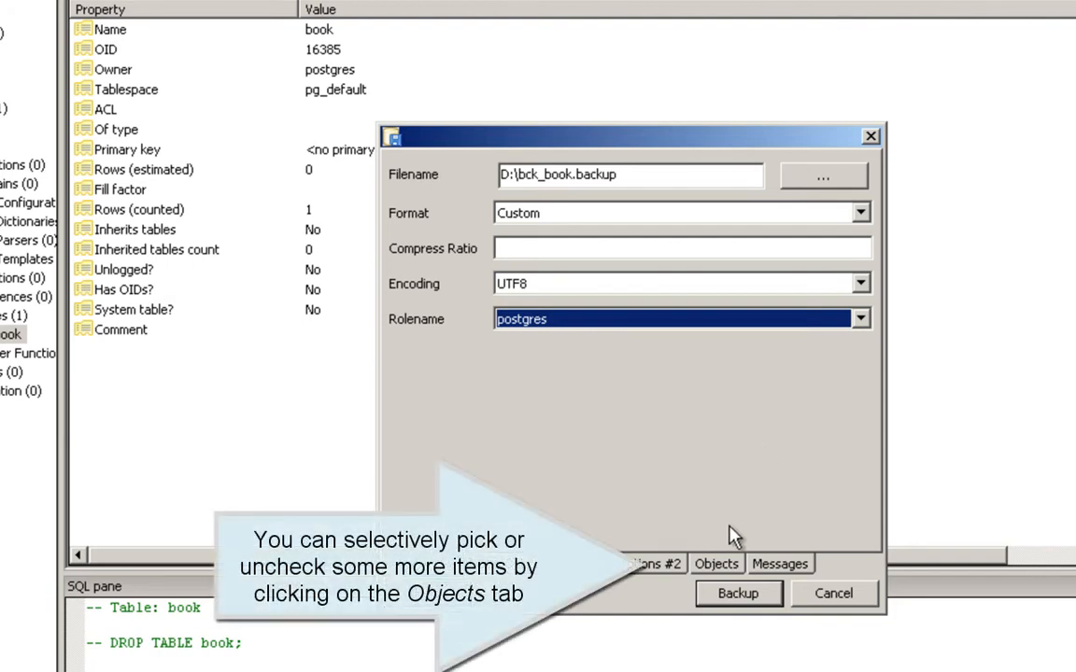
Review the backup's objects, keeping the book table included, then run the backup and close it.
{"action": "left_click", "coordinate": [716, 565]}
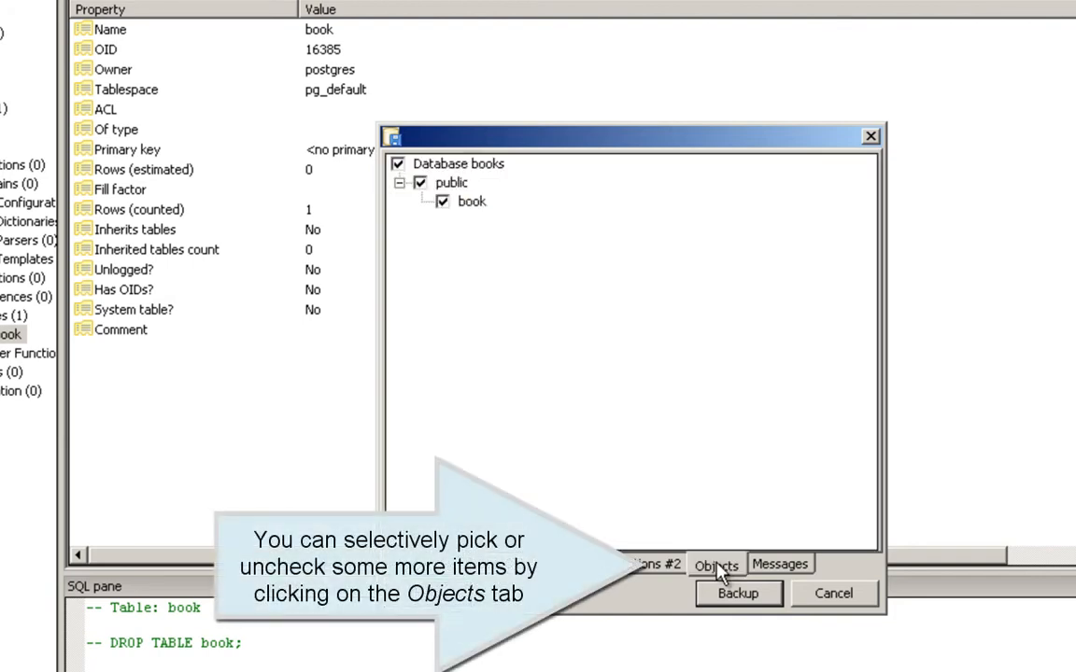
{"action": "left_click", "coordinate": [443, 202]}
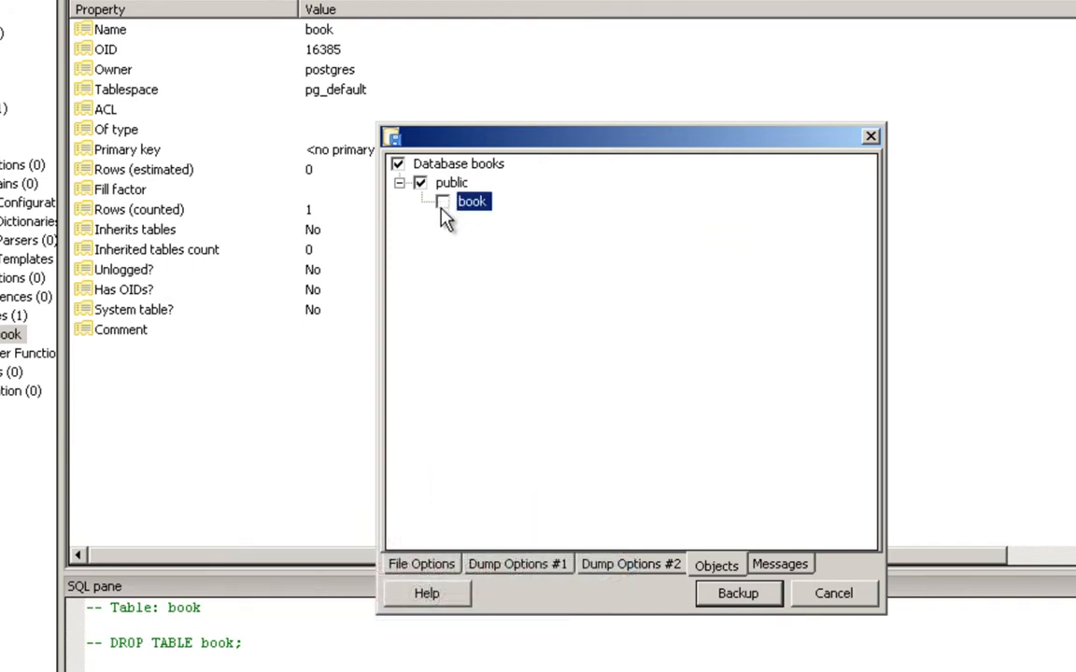
{"action": "left_click", "coordinate": [443, 202]}
{"action": "left_click", "coordinate": [761, 596]}
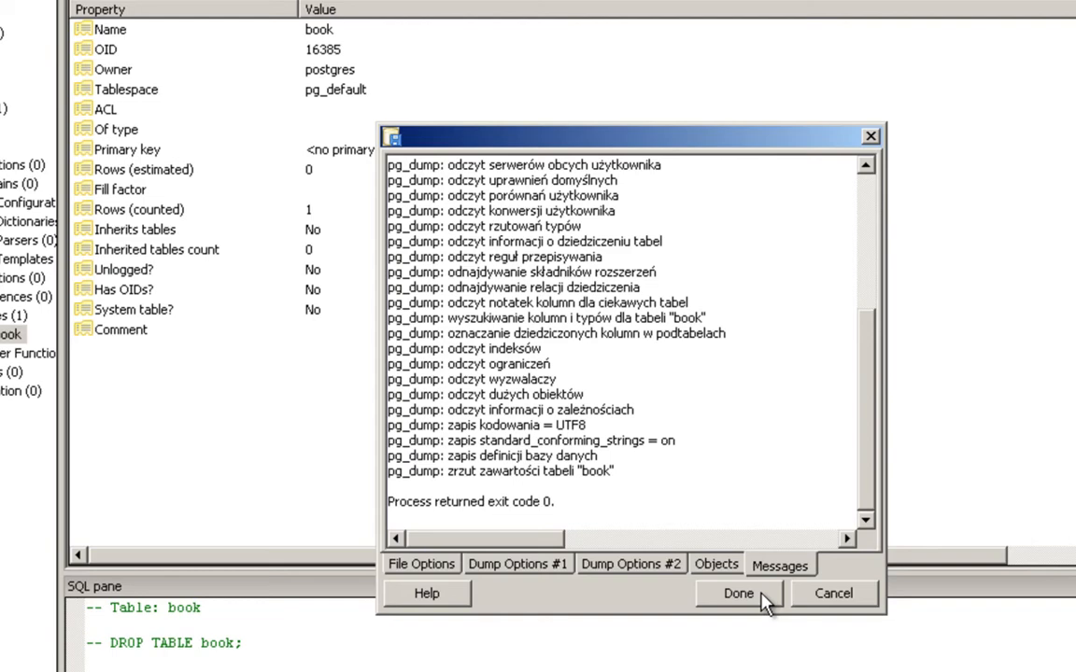
{"action": "left_click", "coordinate": [764, 598]}
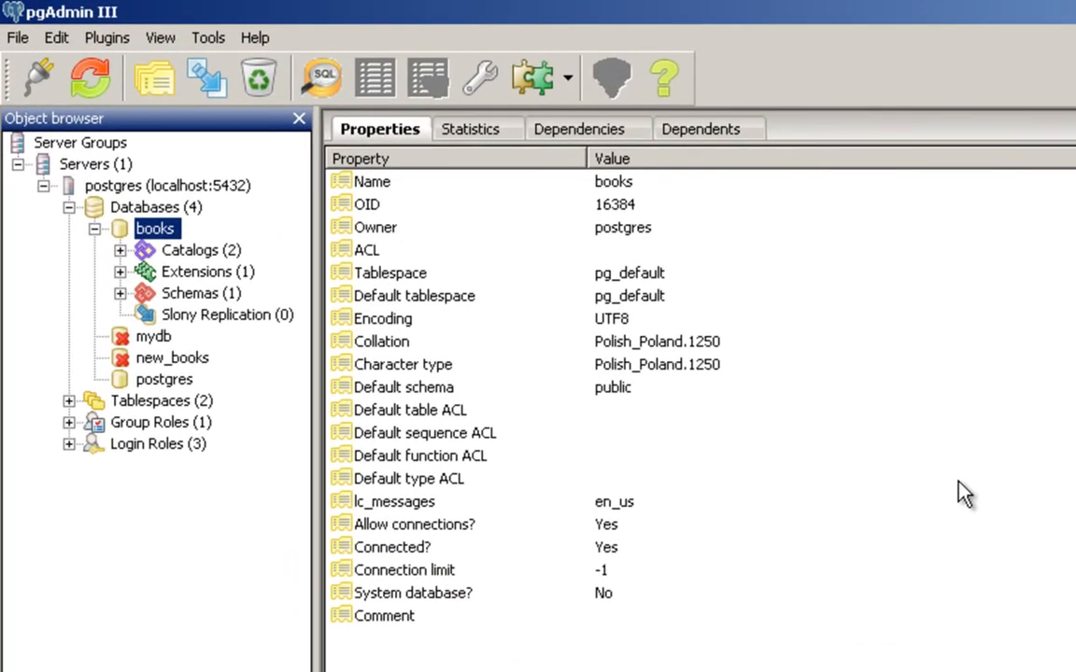
Open a SQL query on the books database and begin a DO $$ block that declares count int.
{"action": "left_click", "coordinate": [324, 84]}
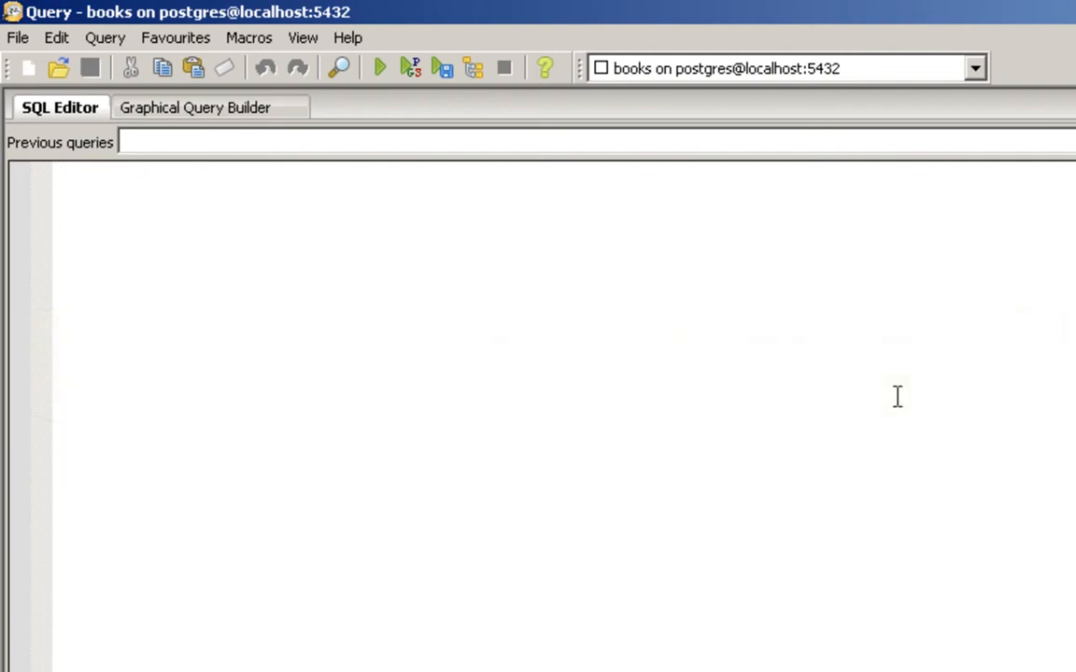
{"action": "type", "text": "DO $$"}
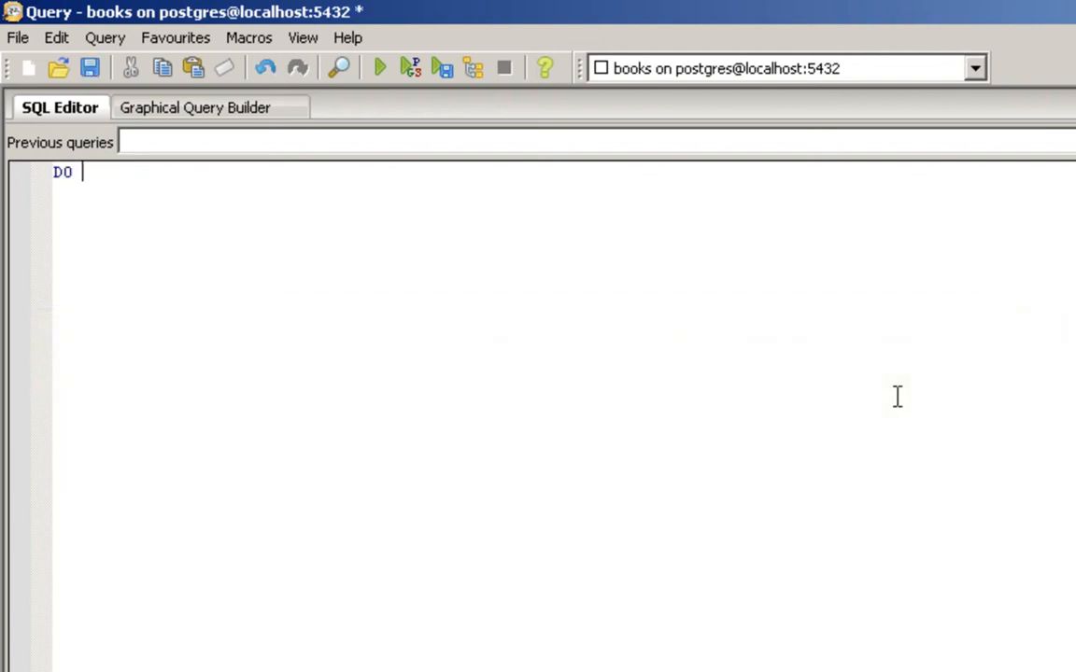
{"action": "key", "text": "Return"}
{"action": "type", "text": "DECLARE"}
{"action": "key", "text": "Return"}
{"action": "type", "text": "count int;"}
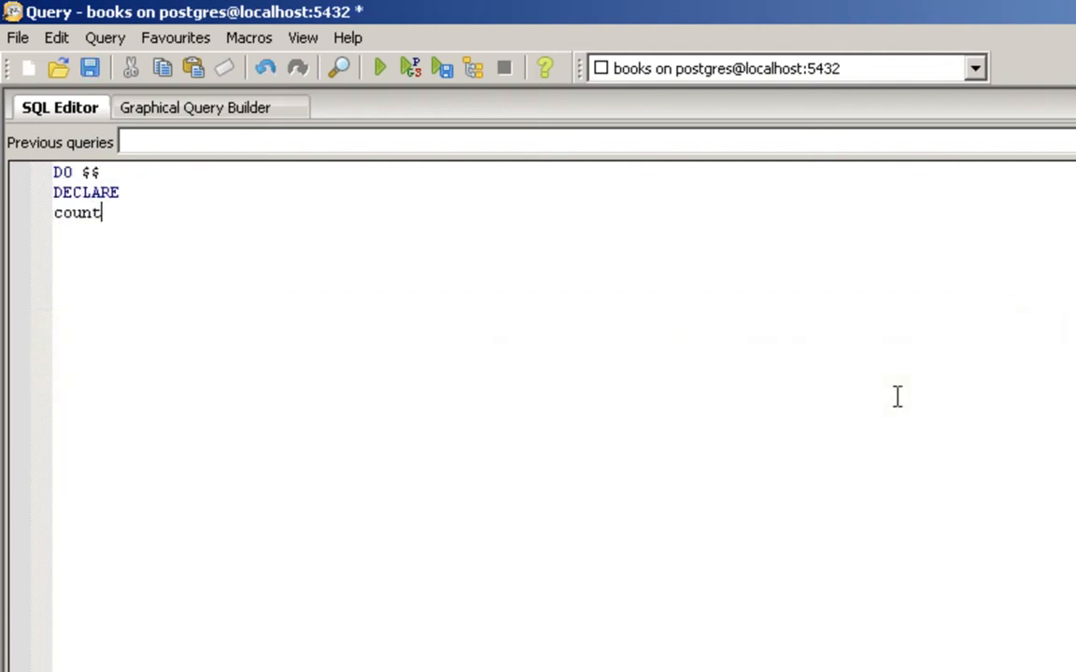
Write the block's body from BEGIN to END$$; with SELECT count(*) INTO count FROM book; split over three lines.
{"action": "key", "text": "Return"}
{"action": "type", "text": "BEGIN"}
{"action": "key", "text": "Return"}
{"action": "type", "text": "SELECT count(*)"}
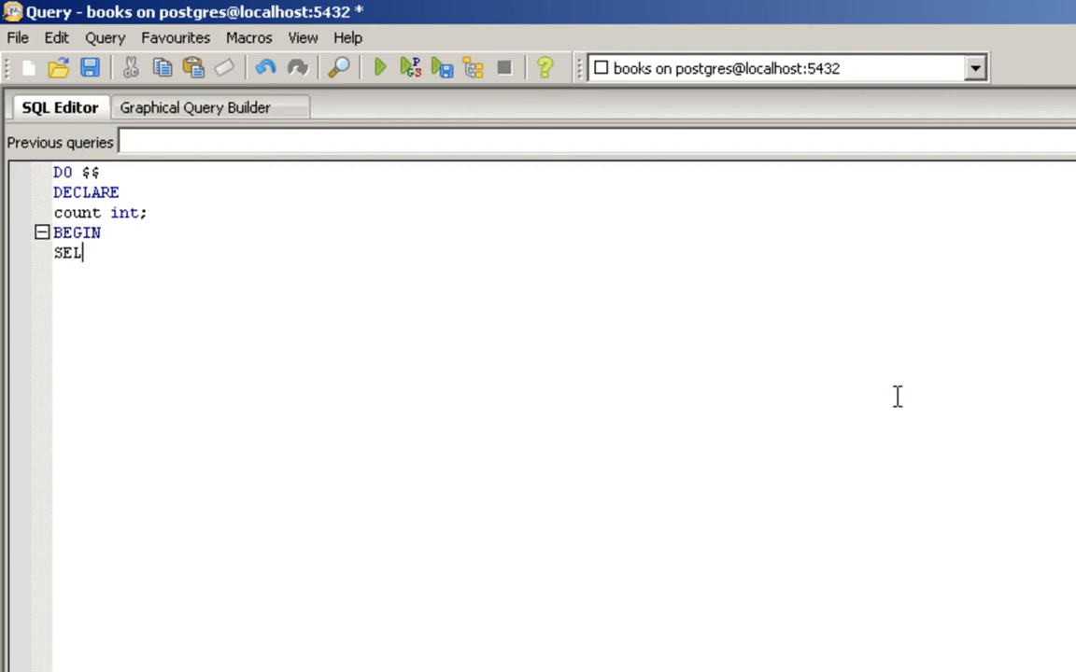
{"action": "key", "text": "Return"}
{"action": "type", "text": "INTO count"}
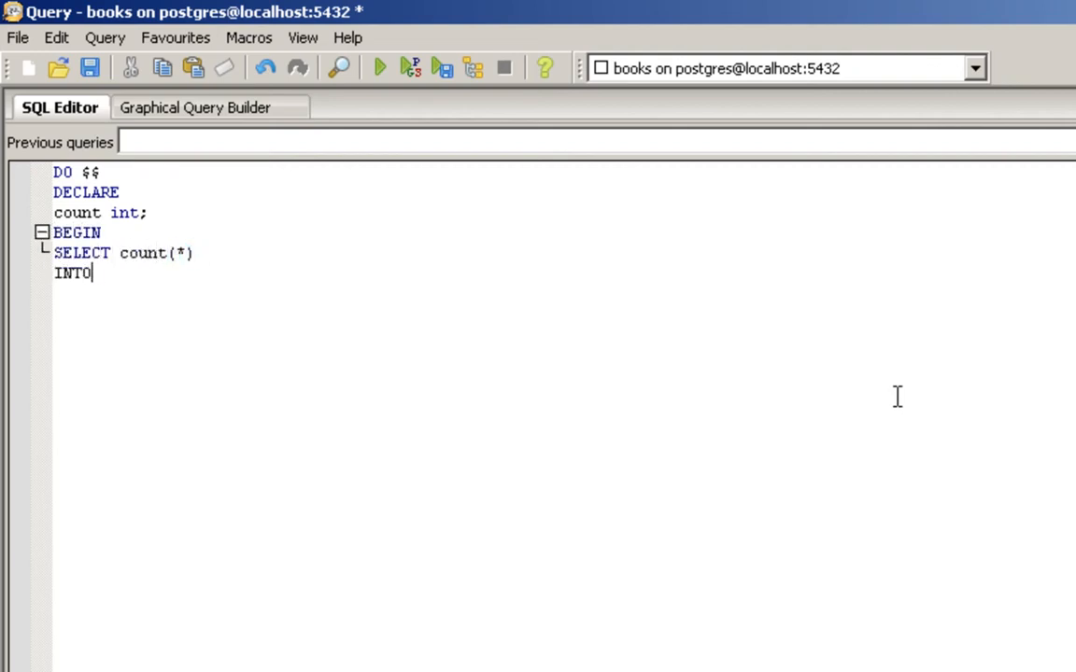
{"action": "key", "text": "Return"}
{"action": "type", "text": "FROM book;"}
{"action": "key", "text": "Return"}
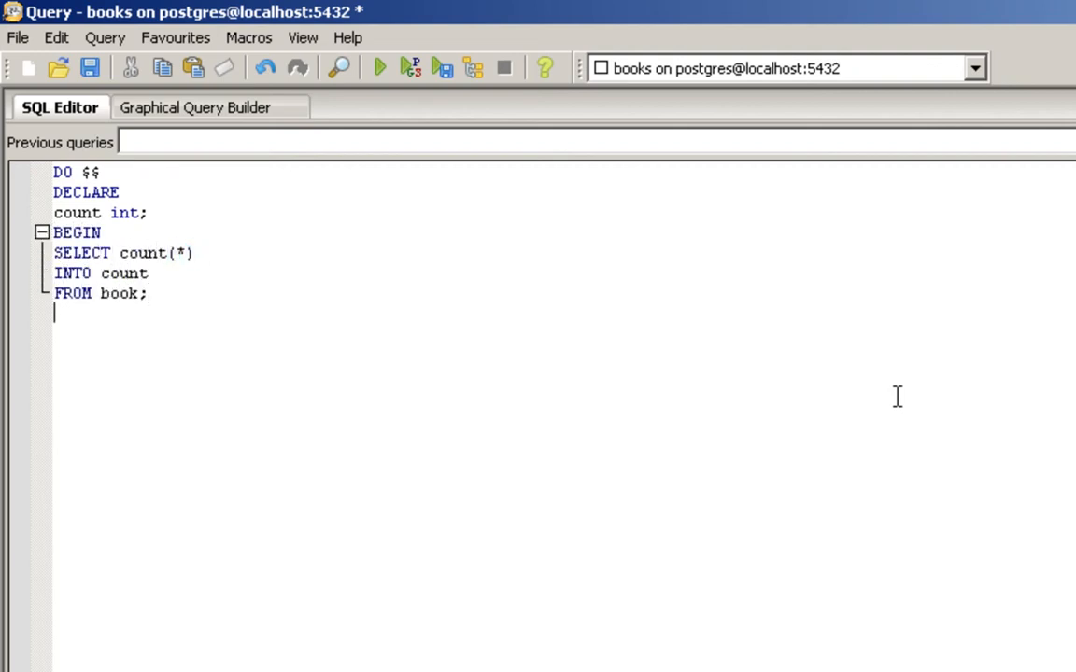
{"action": "type", "text": "END$$;"}
{"action": "key", "text": "Return"}
{"action": "key", "text": "Return"}
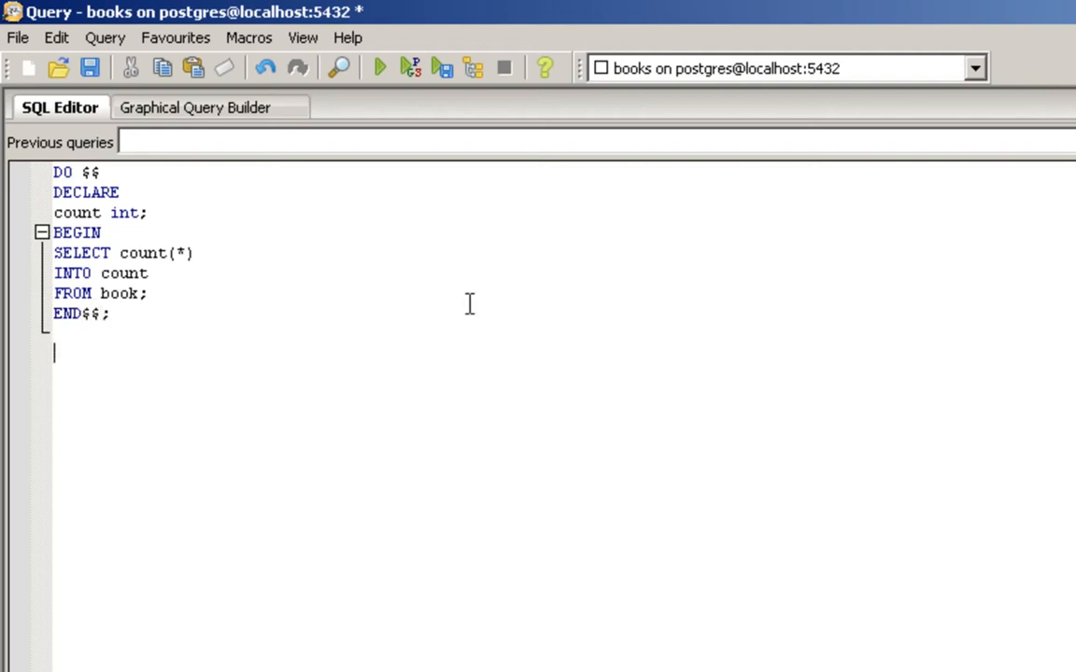
Execute the complete DO block and clear the text selection.
{"action": "left_click_drag", "start_coordinate": [137, 313], "coordinate": [20, 178]}
{"action": "left_click", "coordinate": [381, 70]}
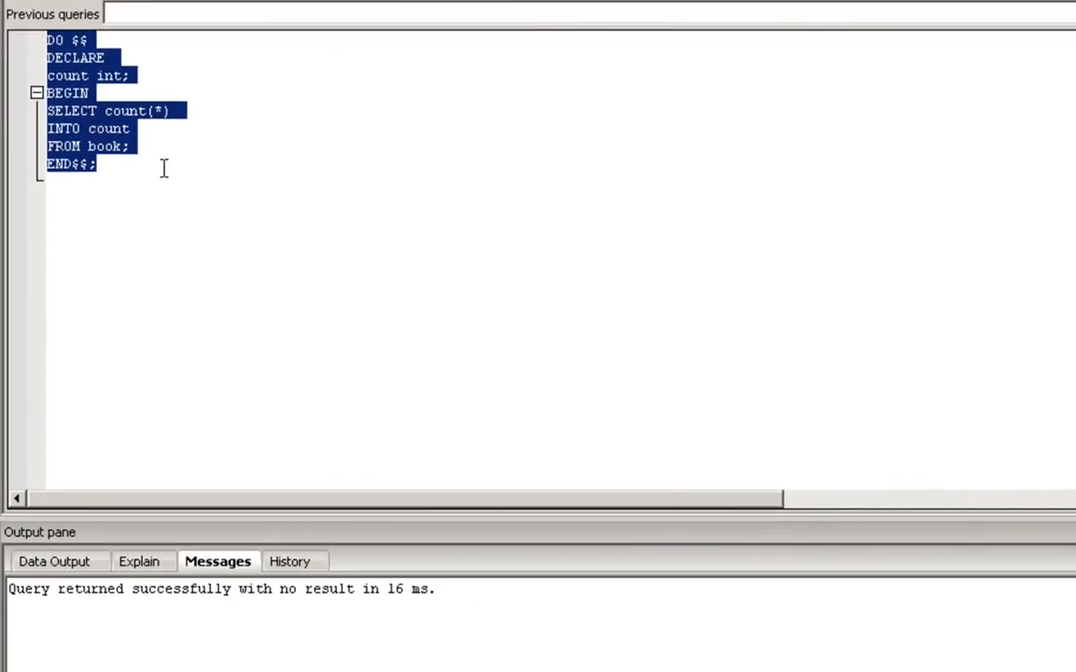
{"action": "left_click", "coordinate": [124, 179]}
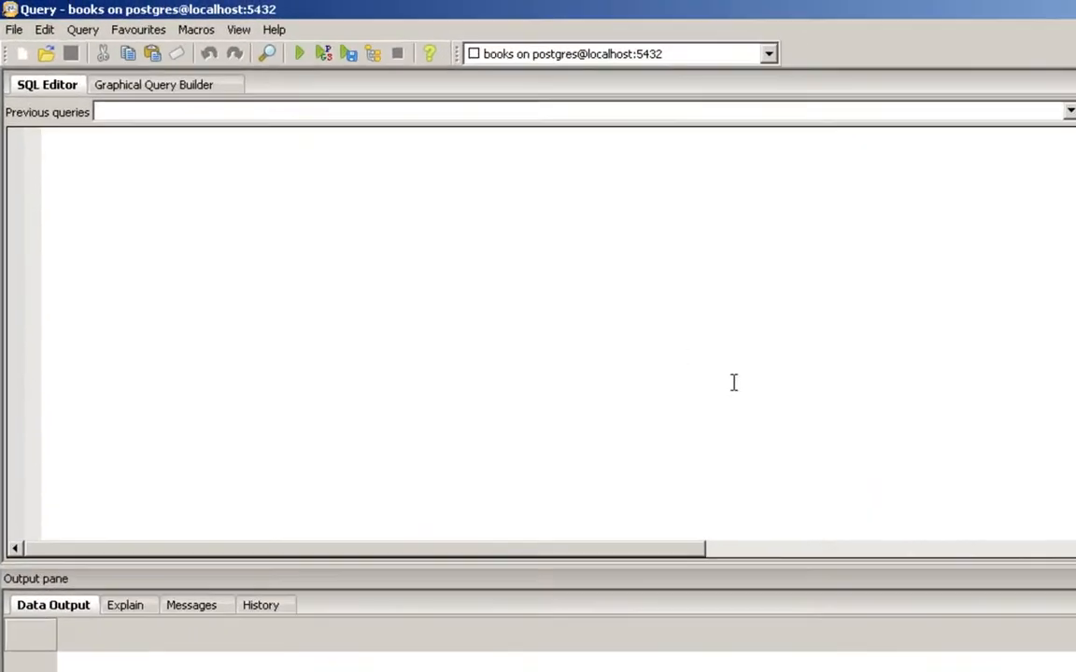
Begin a new query with SELECT c.relname As table_name, d.description and FROM pg_class As c on a second line.
{"action": "type", "text": "SELECT "}
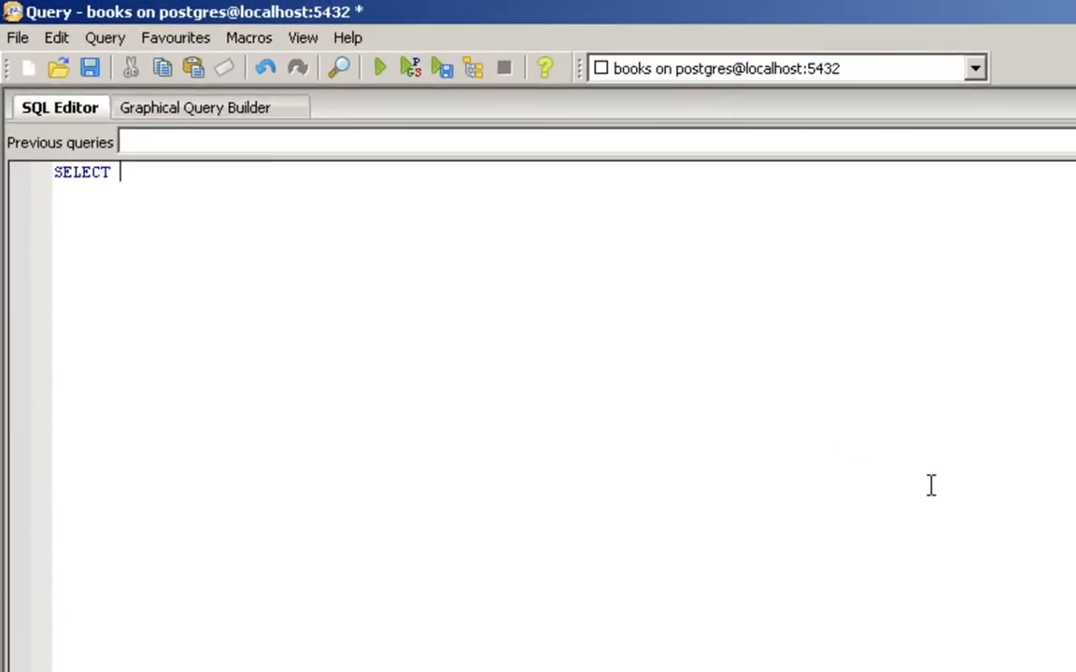
{"action": "type", "text": "c.relname As table_n"}
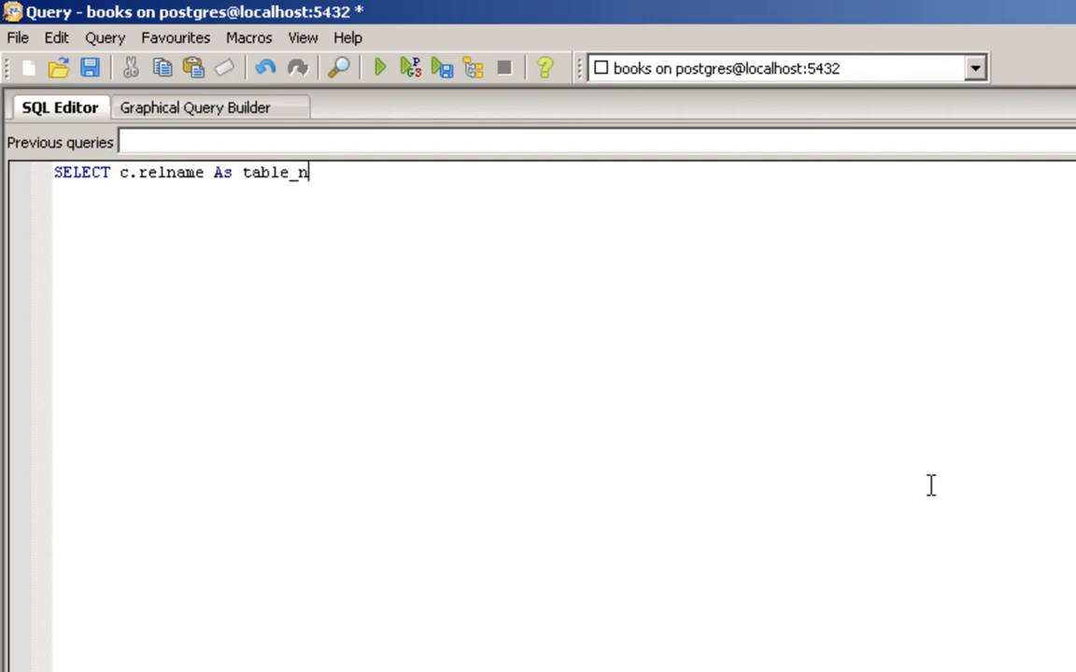
{"action": "type", "text": "ame, d.description"}
{"action": "key", "text": "Return"}
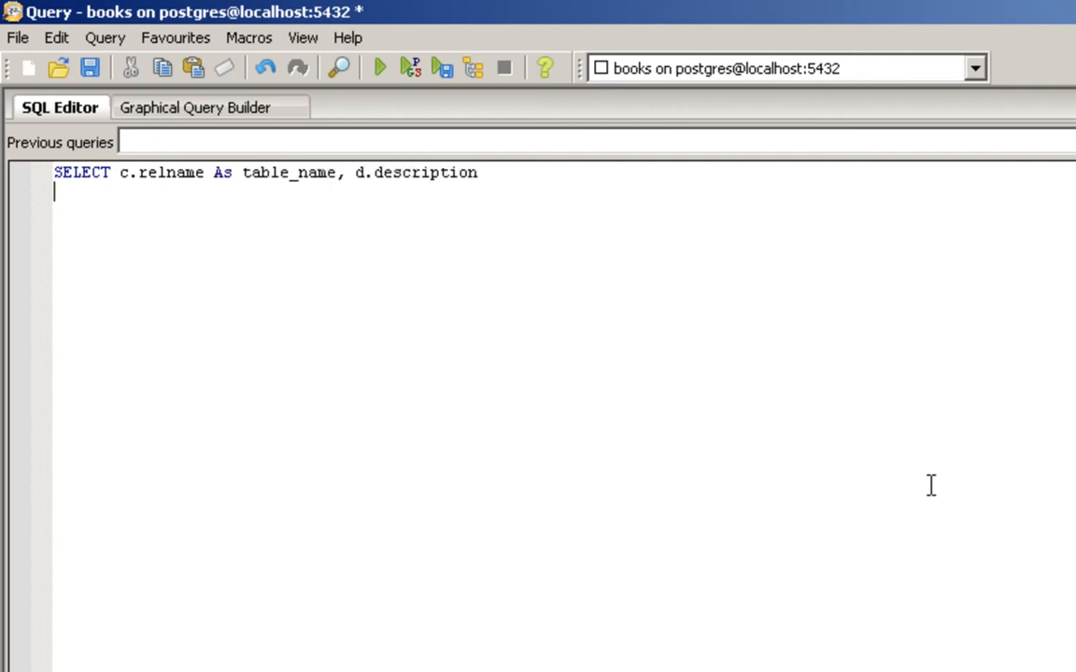
{"action": "type", "text": "FROM pg_class As c"}
{"action": "key", "text": "Return"}
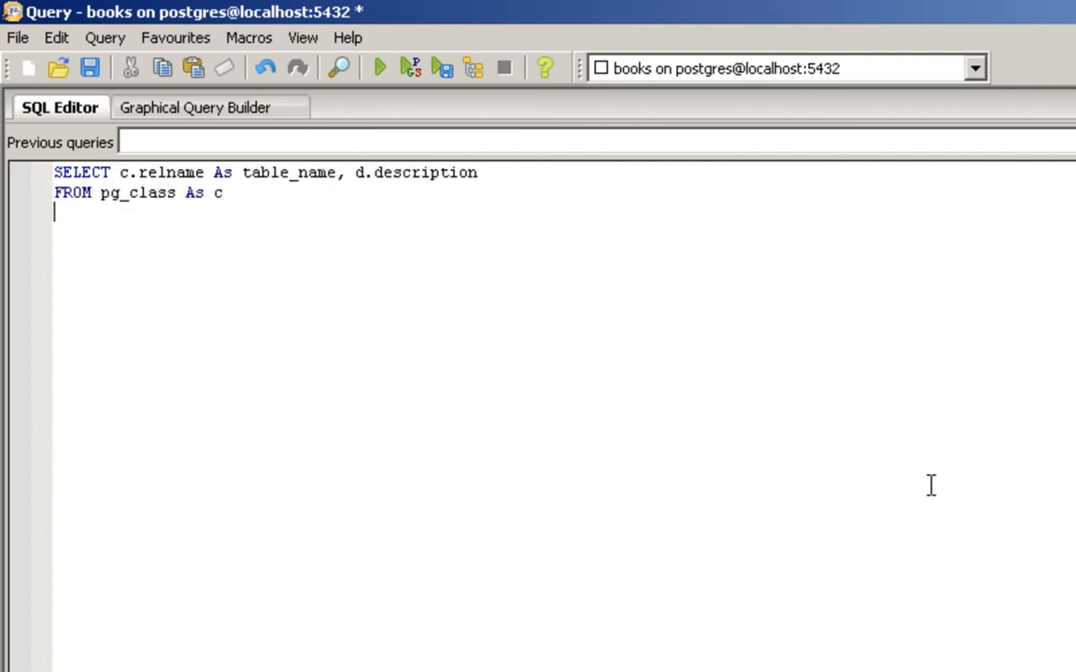
Add the line INNER JOIN pg_namespace n ON n.oid = c.relnamespace to the query.
{"action": "type", "text": "INNER JOIN pg_nam"}
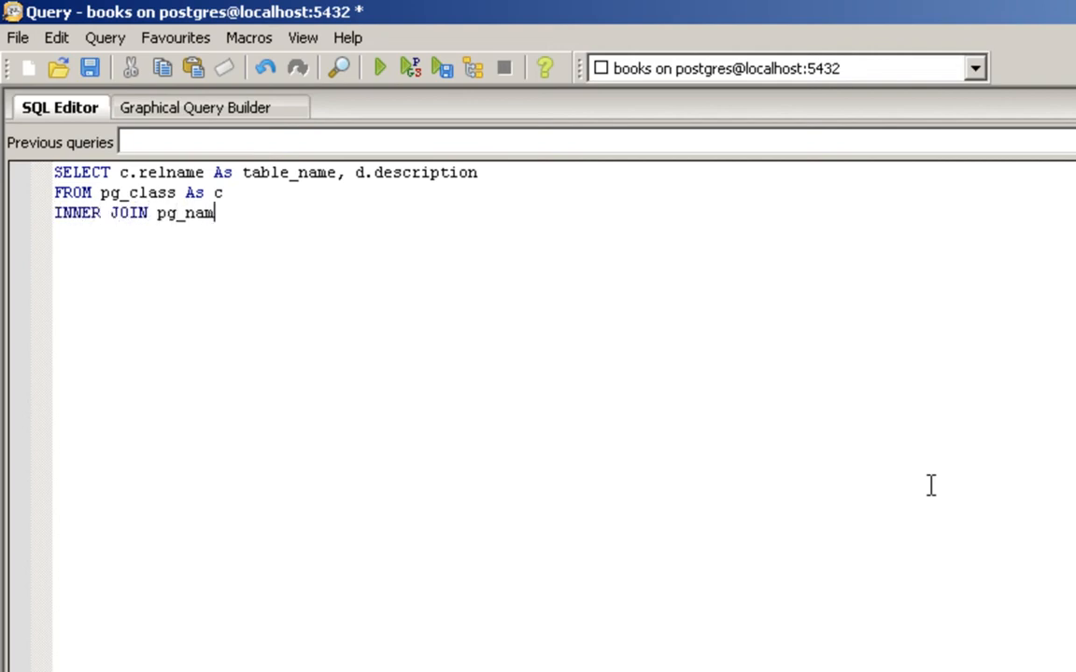
{"action": "type", "text": "espace n ON n.oid = "}
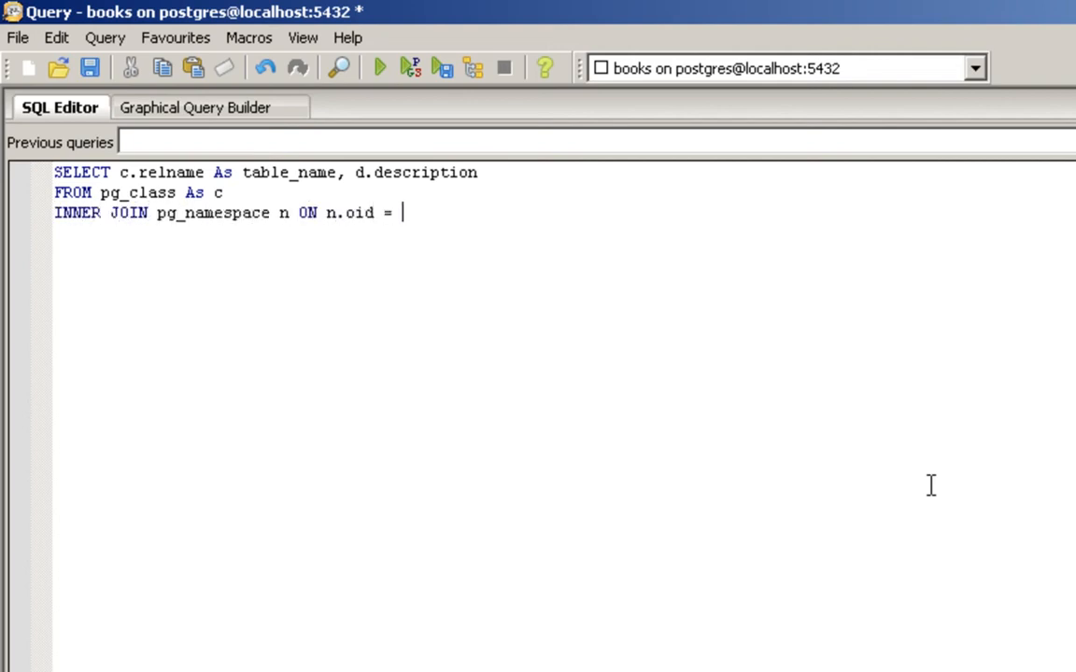
{"action": "type", "text": "c.relnameespace"}
{"action": "key", "text": "Return"}
Add the line INNER JOIN pg_description As d ON d.objoid = c.oid AND d.objsubid = 0.
{"action": "type", "text": "I"}
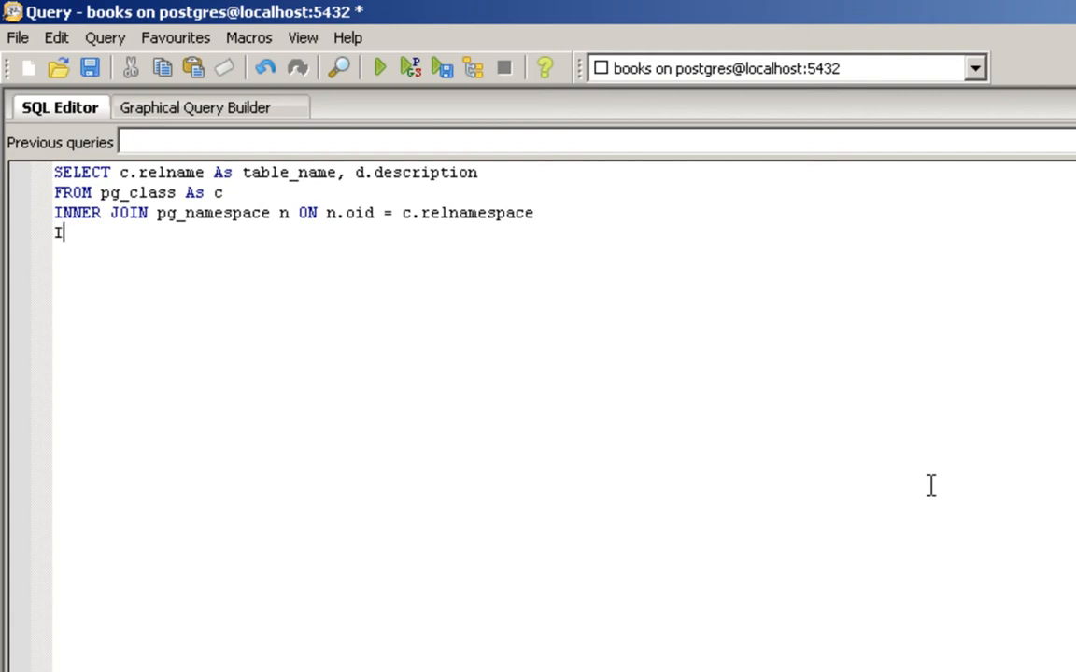
{"action": "type", "text": "NNER JOIN pg_descrip"}
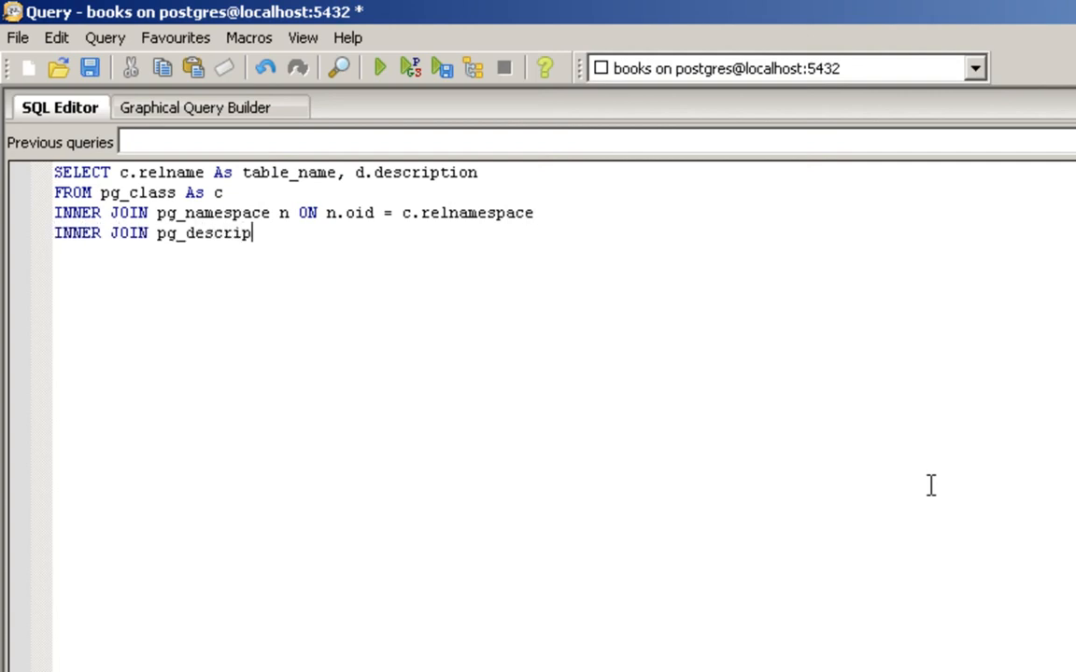
{"action": "type", "text": "tion As d ON d.objoi"}
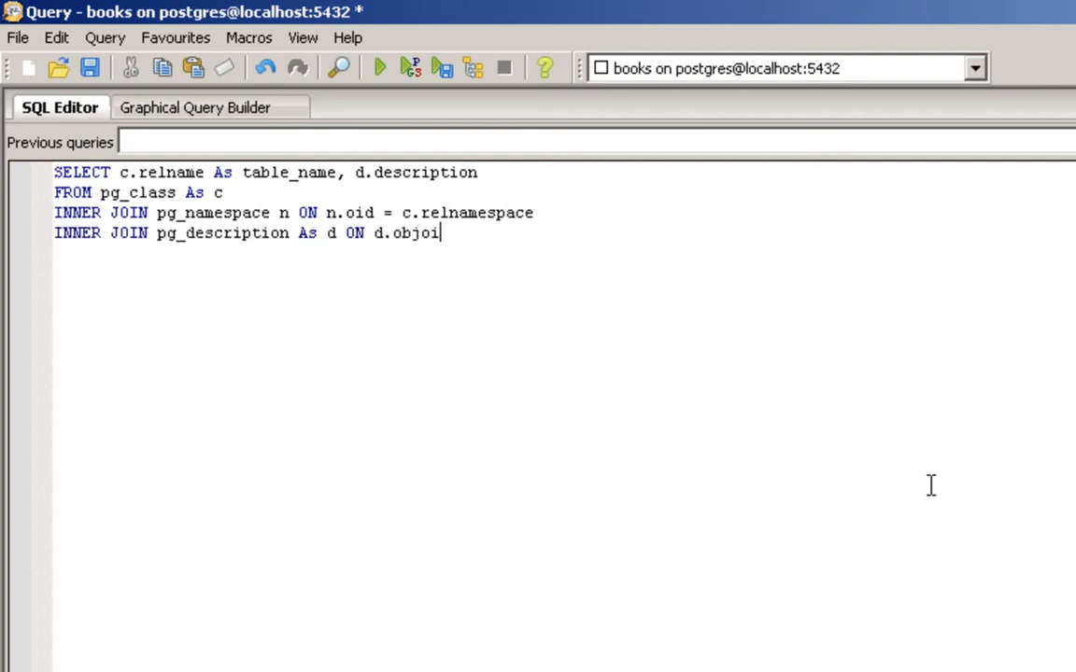
{"action": "type", "text": "d = c.oid AND d.objsubid = 0"}
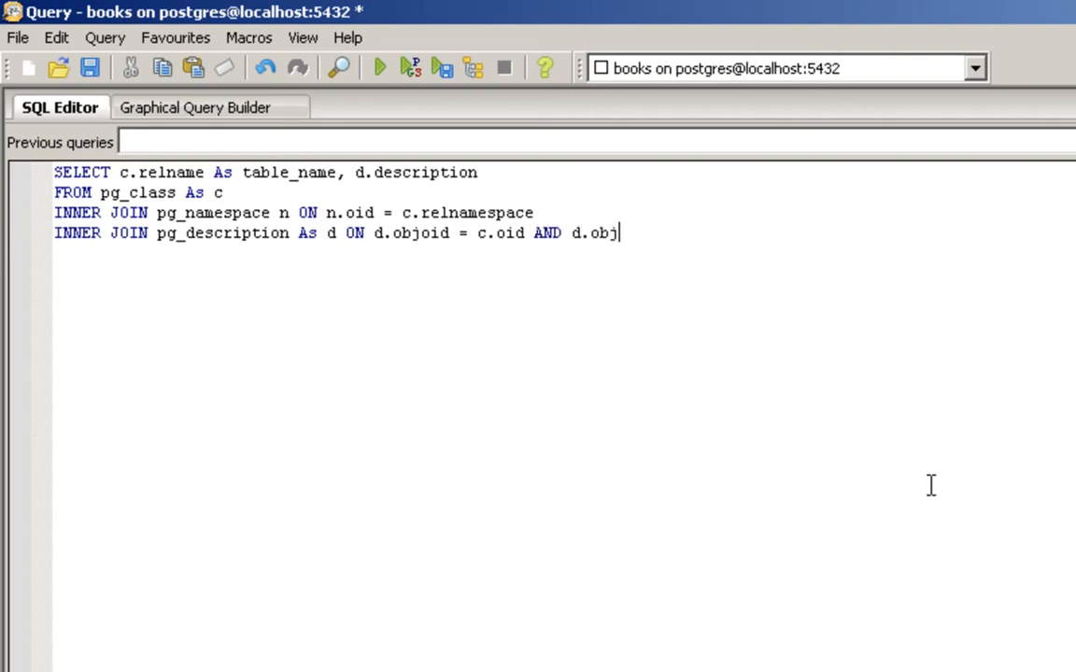
{"action": "key", "text": "Return"}
Finish the query with WHERE n.nspname = 'pgagent' and ORDER BY c.relname; on separate lines, and select its whole text.
{"action": "type", "text": "WHERE n."}
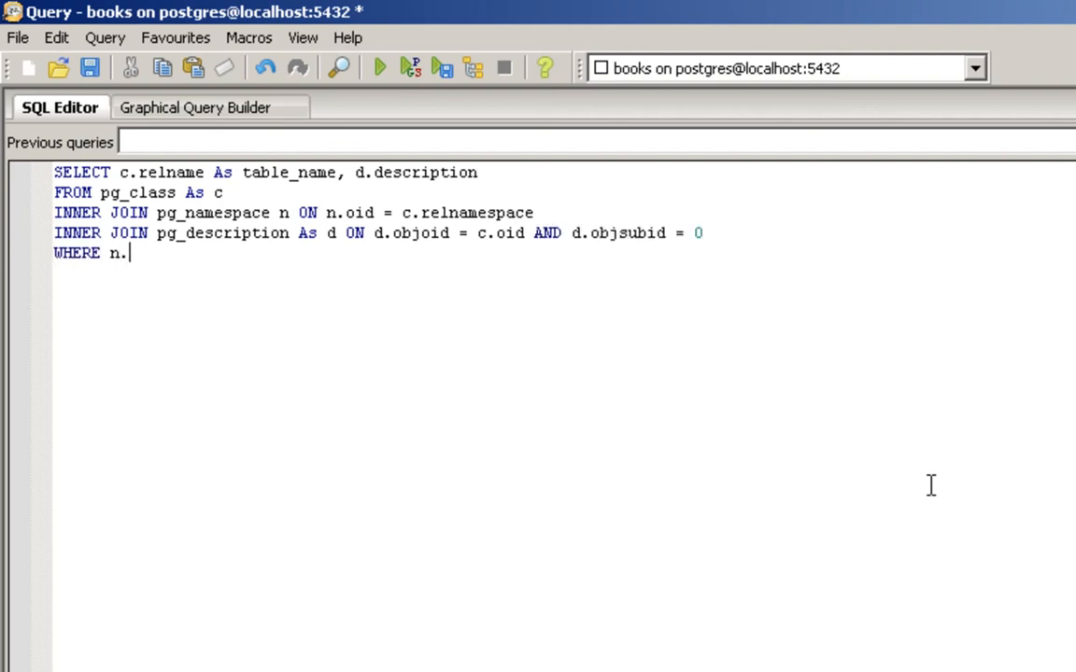
{"action": "type", "text": "nspname = 'pgagent'"}
{"action": "key", "text": "Return"}
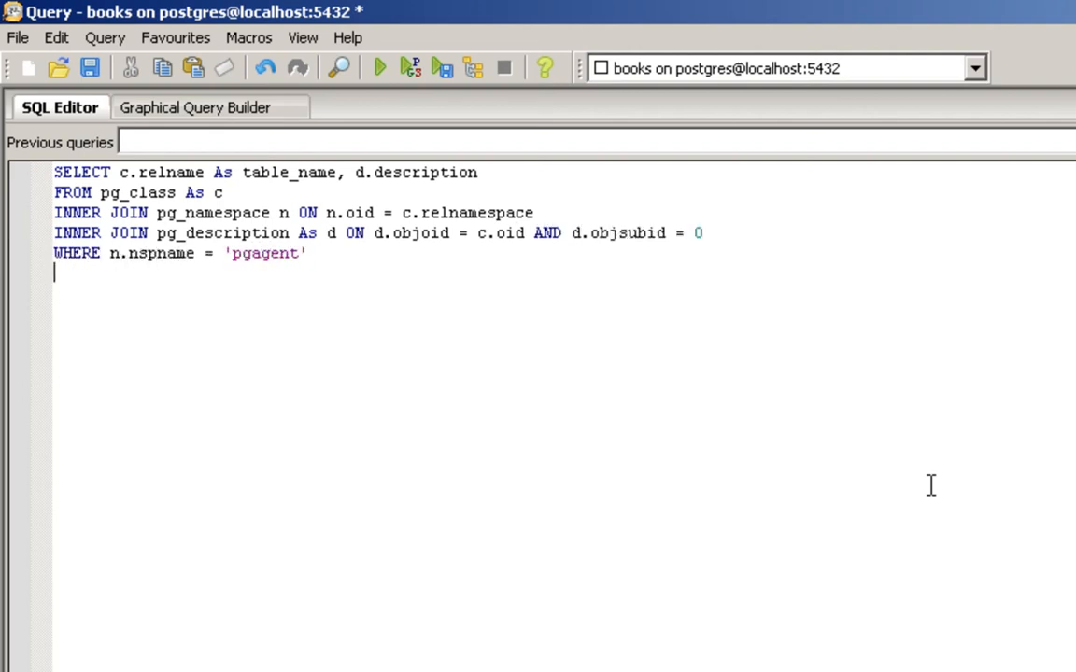
{"action": "type", "text": "ORDER BY c.relname"}
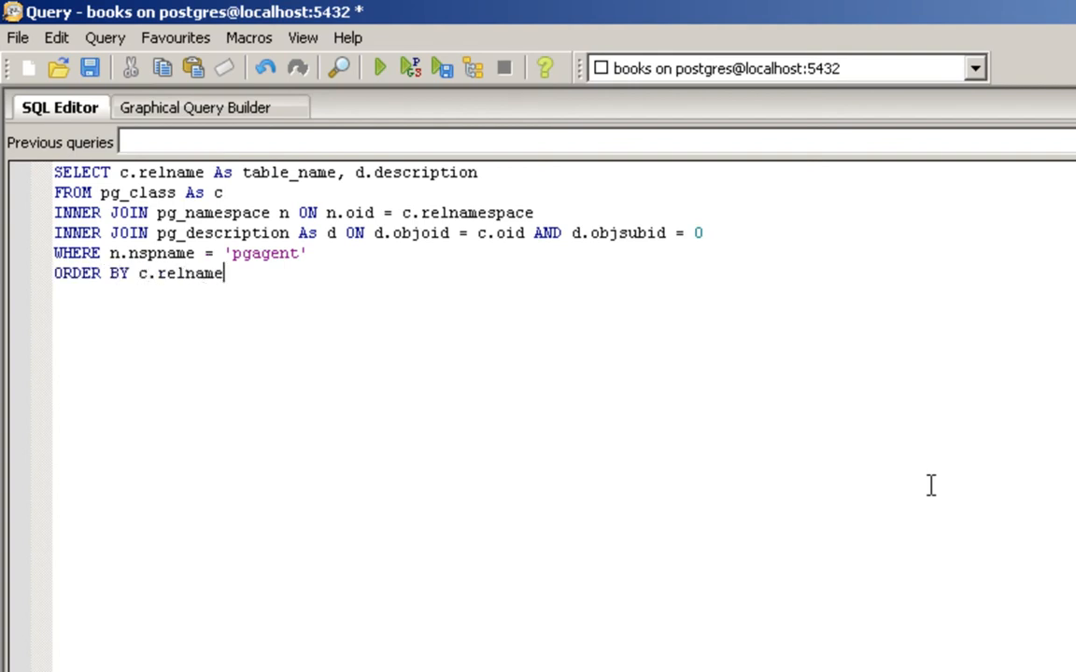
{"action": "type", "text": ";"}
{"action": "left_click_drag", "start_coordinate": [241, 274], "coordinate": [42, 173]}
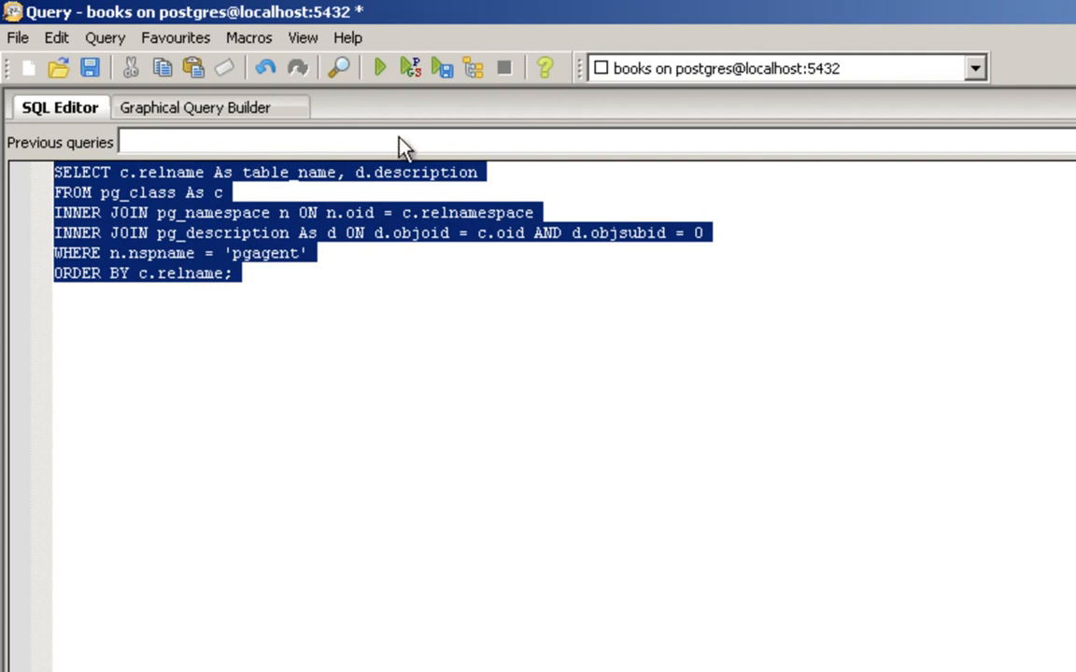
Explain the selected query and inspect the details of the pg_namespace, Hash, Hash Join, Nested Loop and Sort nodes in the graphical plan.
{"action": "left_click", "coordinate": [474, 77]}
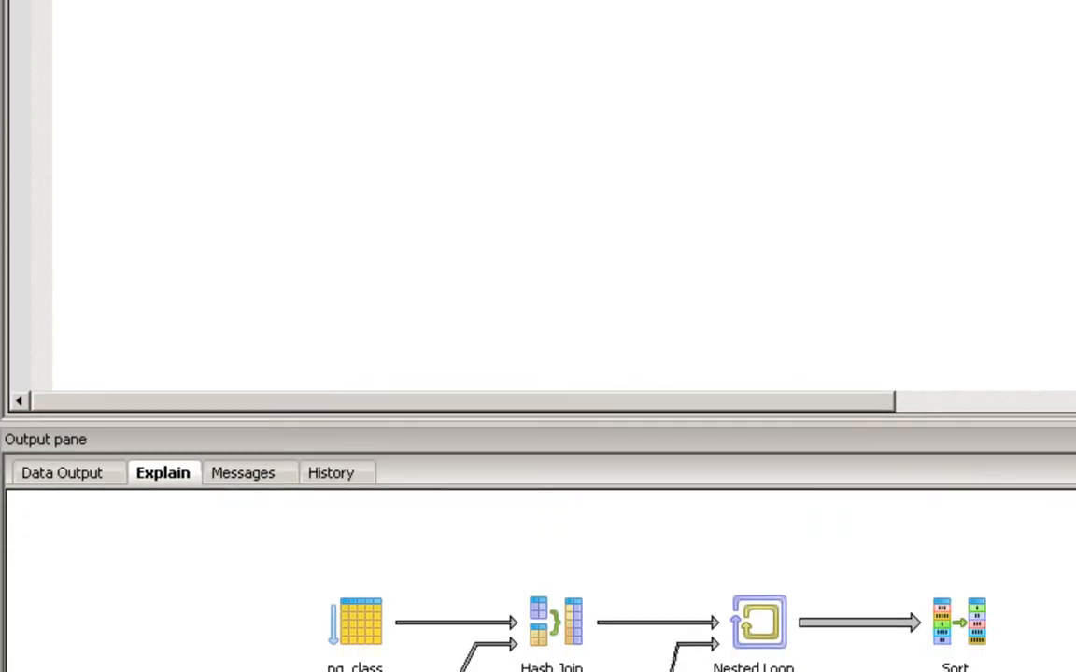
{"action": "scroll", "coordinate": [538, 528], "scroll_direction": "down", "scroll_amount": 3}
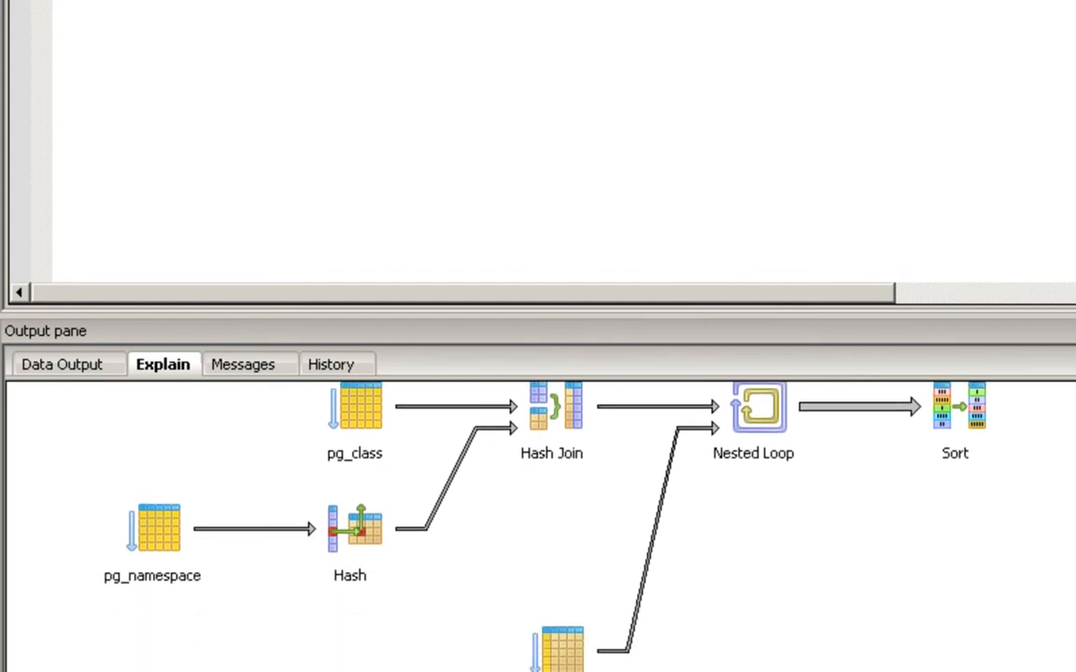
{"action": "scroll", "coordinate": [538, 528], "scroll_direction": "up", "scroll_amount": 1}
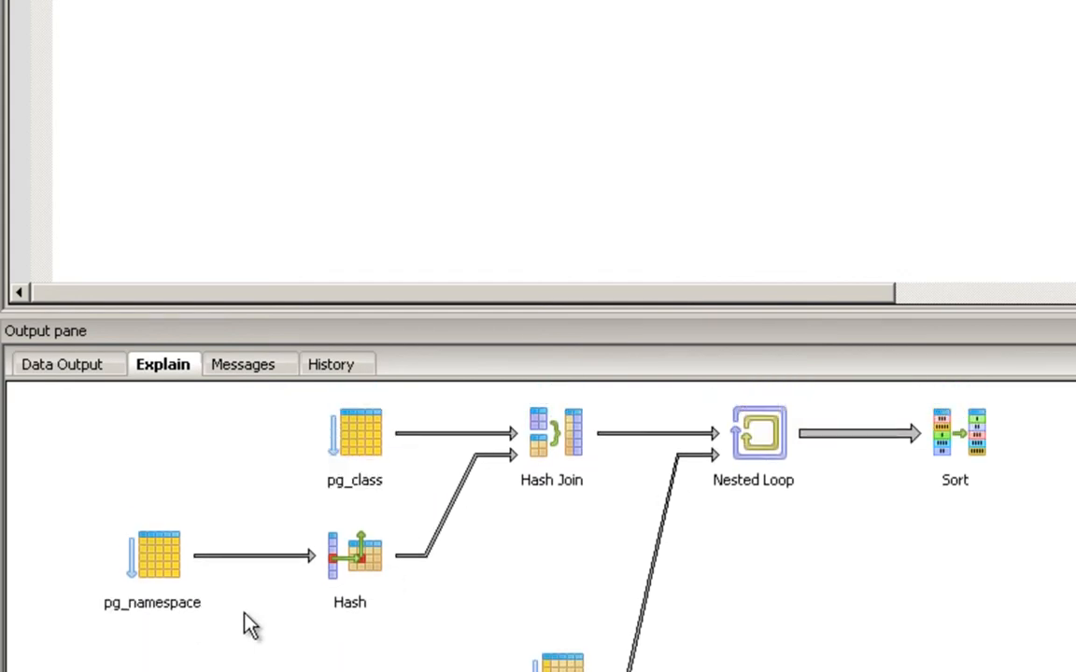
{"action": "mouse_move", "coordinate": [163, 572]}
{"action": "mouse_move", "coordinate": [342, 559]}
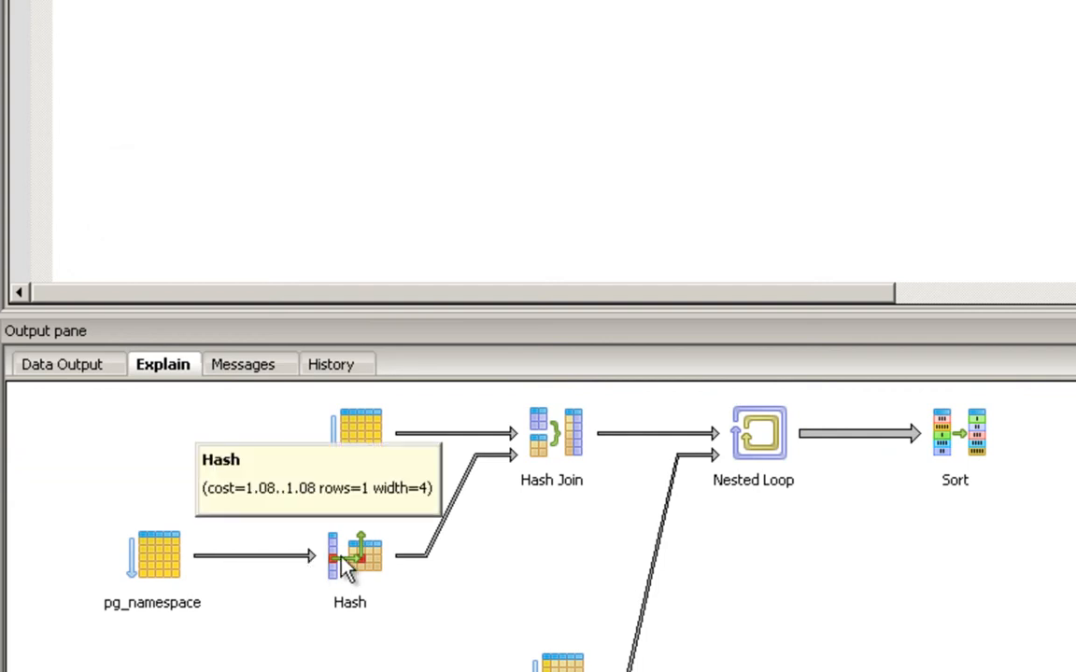
{"action": "mouse_move", "coordinate": [554, 449]}
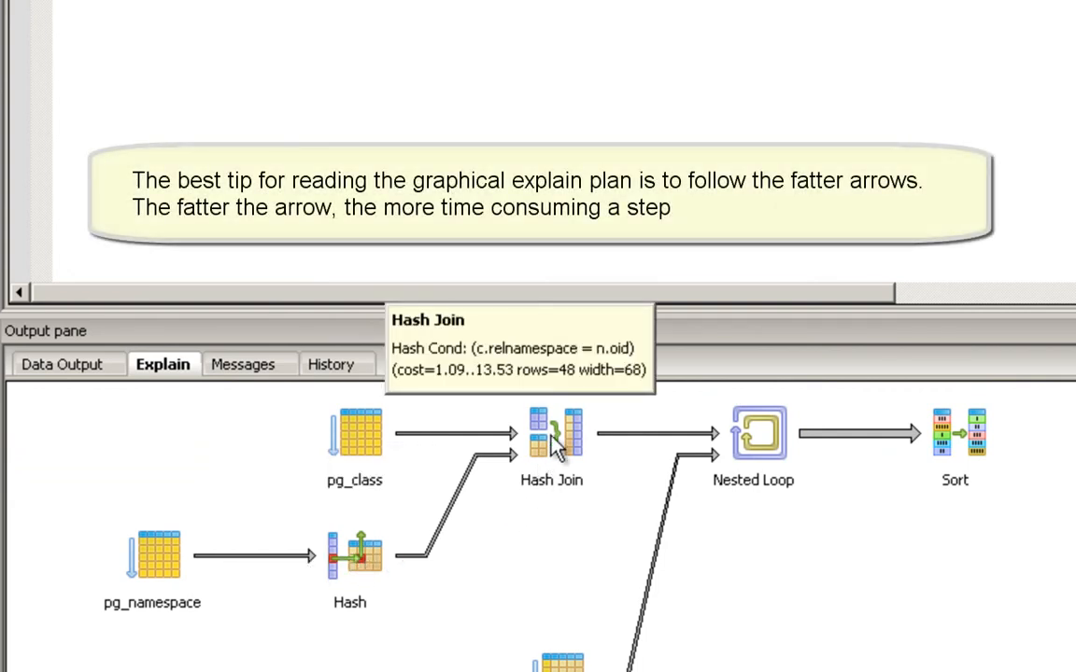
{"action": "mouse_move", "coordinate": [764, 446]}
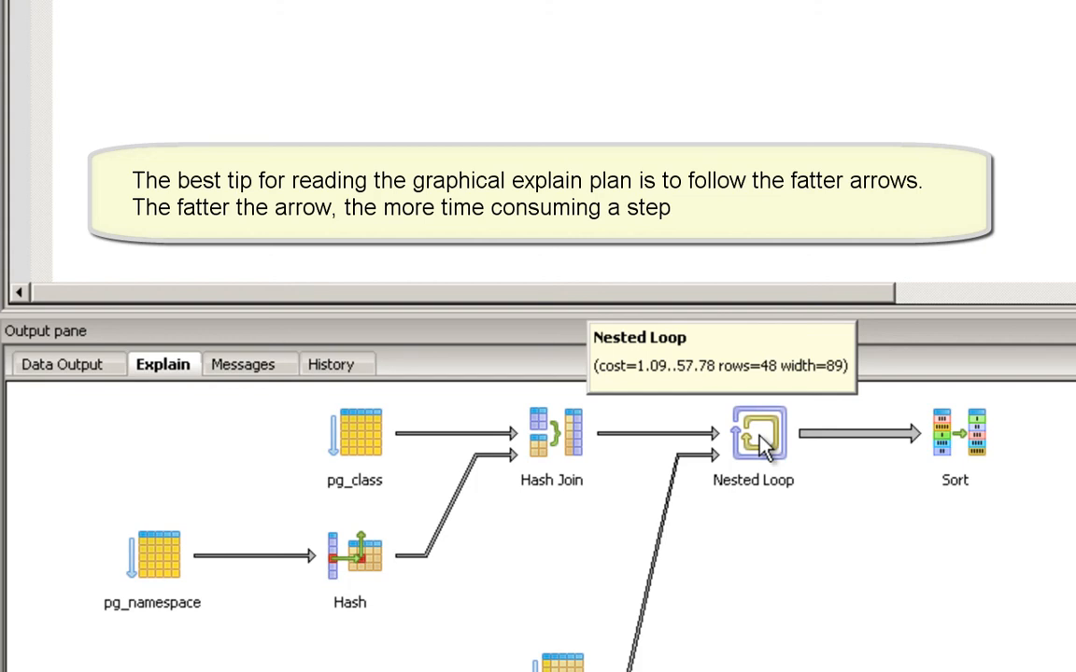
{"action": "mouse_move", "coordinate": [976, 458]}
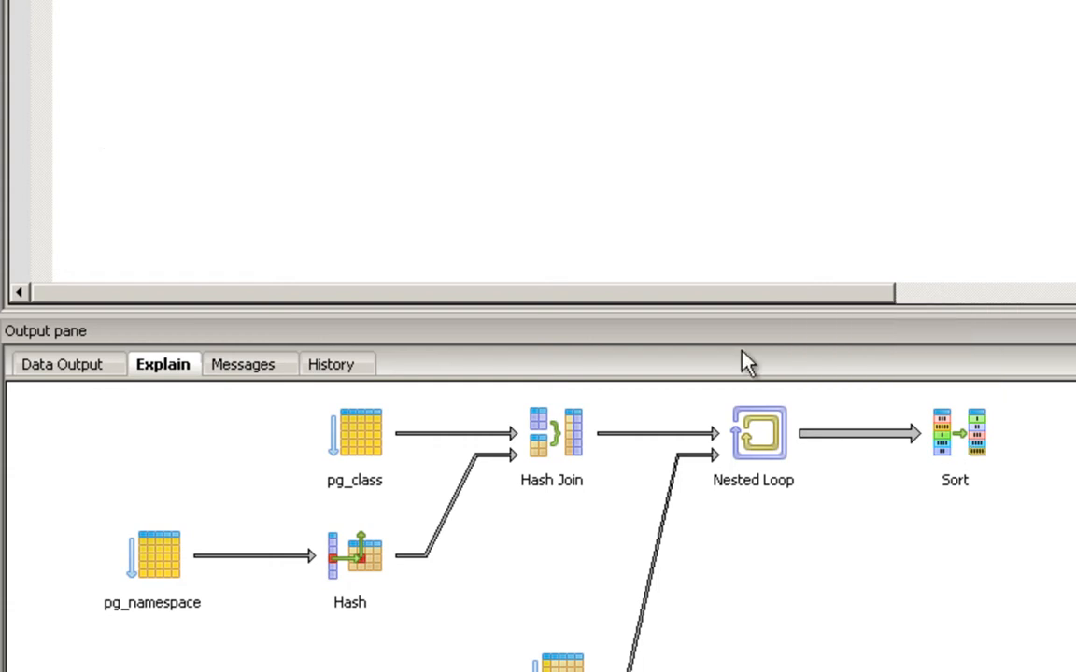
Review the textual version of the query's explain plan from its first row to its last.
{"action": "left_click", "coordinate": [87, 370]}
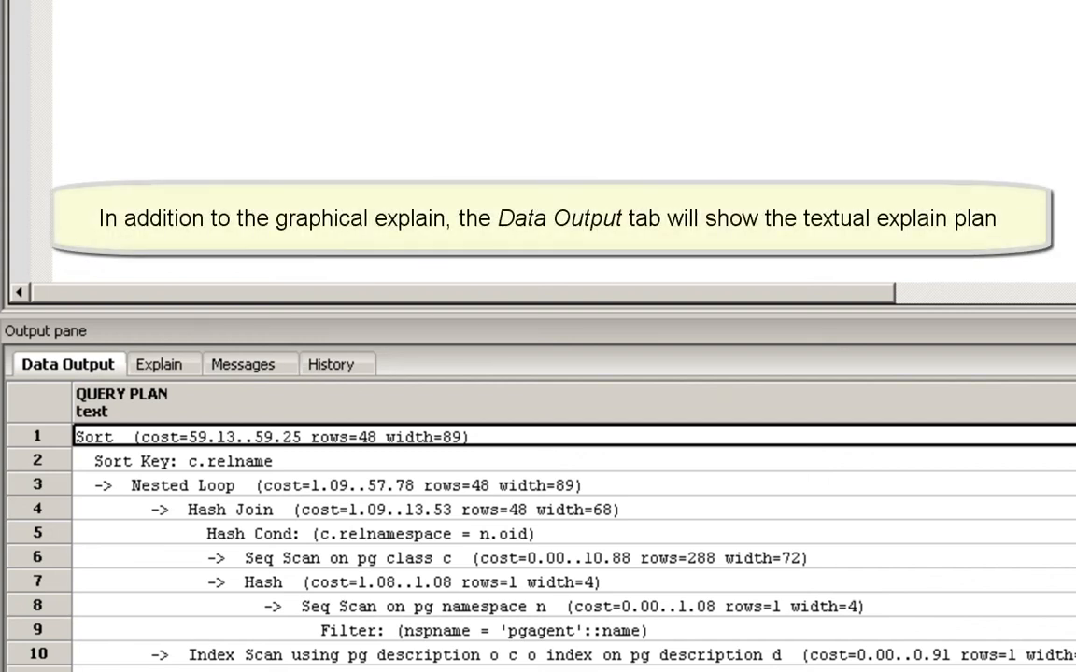
{"action": "scroll", "coordinate": [539, 526], "scroll_direction": "down", "scroll_amount": 2}
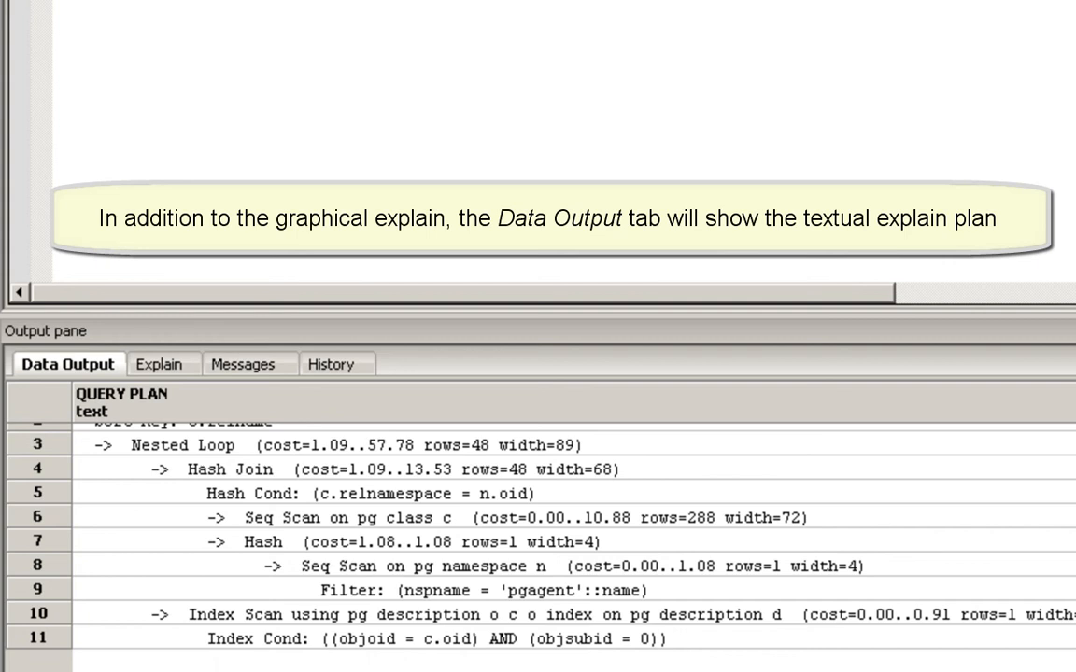
{"action": "scroll", "coordinate": [539, 523], "scroll_direction": "up", "scroll_amount": 2}
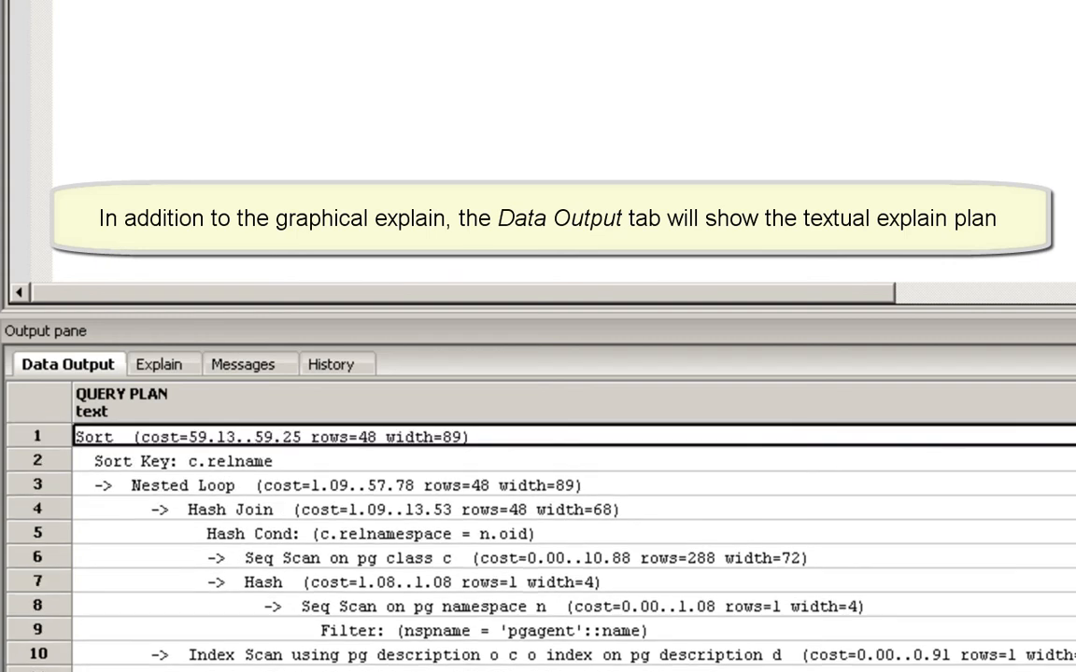